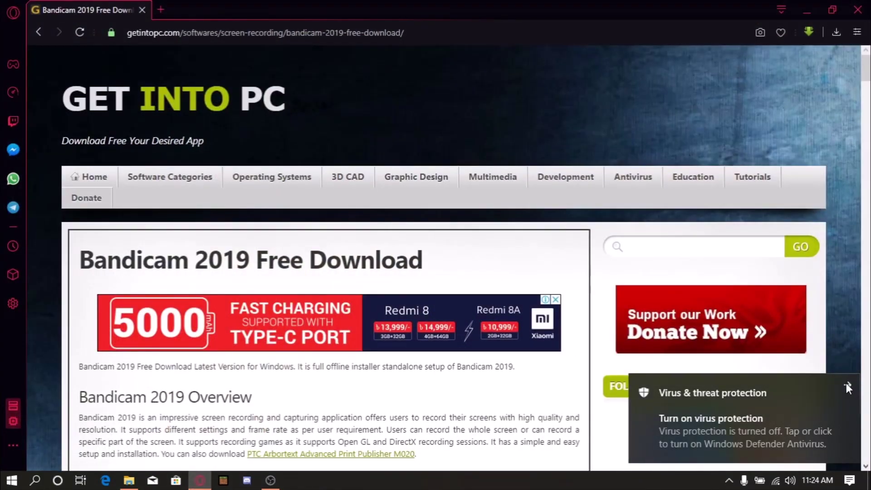
- Dismiss the Windows security notification and start the Download Full Setup v4.5.1587 download
{"action": "left_click", "coordinate": [847, 384]}
{"action": "scroll", "coordinate": [287, 272], "scroll_direction": "down", "scroll_amount": 10}
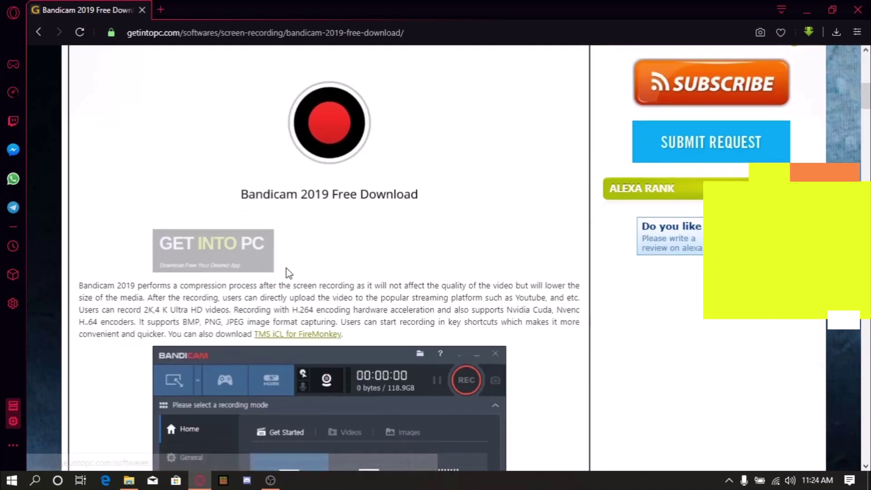
{"action": "scroll", "coordinate": [287, 272], "scroll_direction": "down", "scroll_amount": 20}
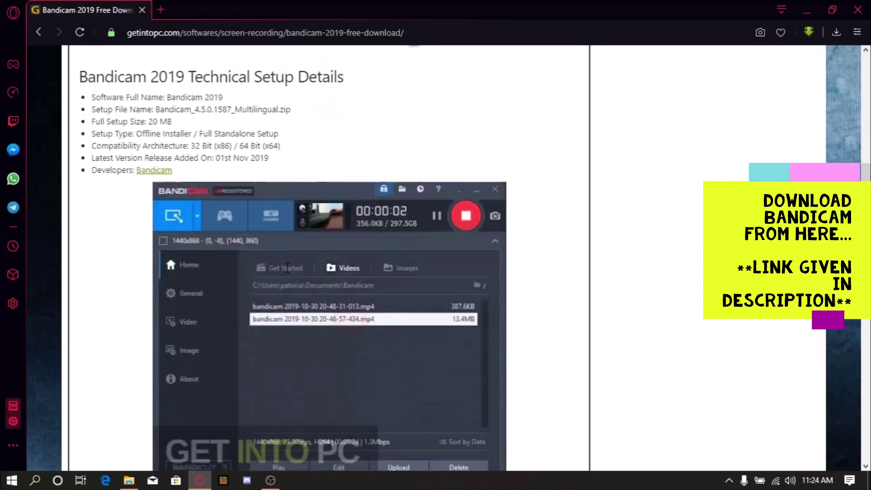
{"action": "scroll", "coordinate": [287, 270], "scroll_direction": "down", "scroll_amount": 10}
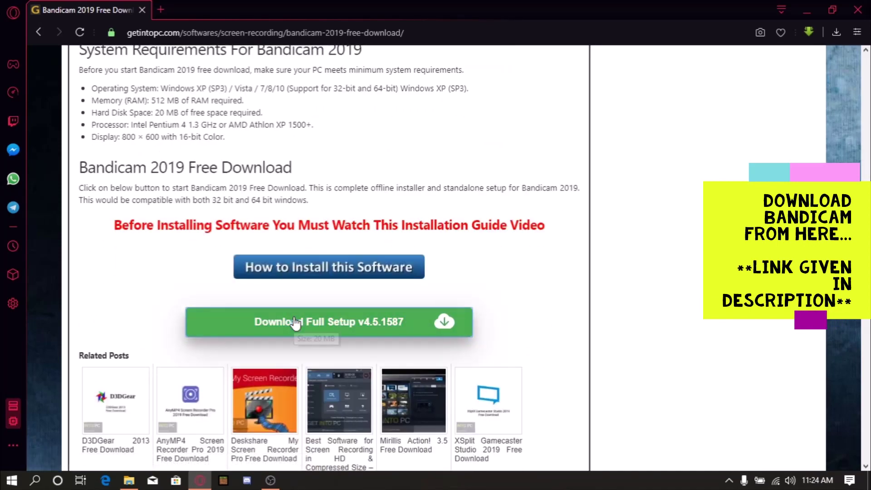
{"action": "left_click", "coordinate": [295, 322]}
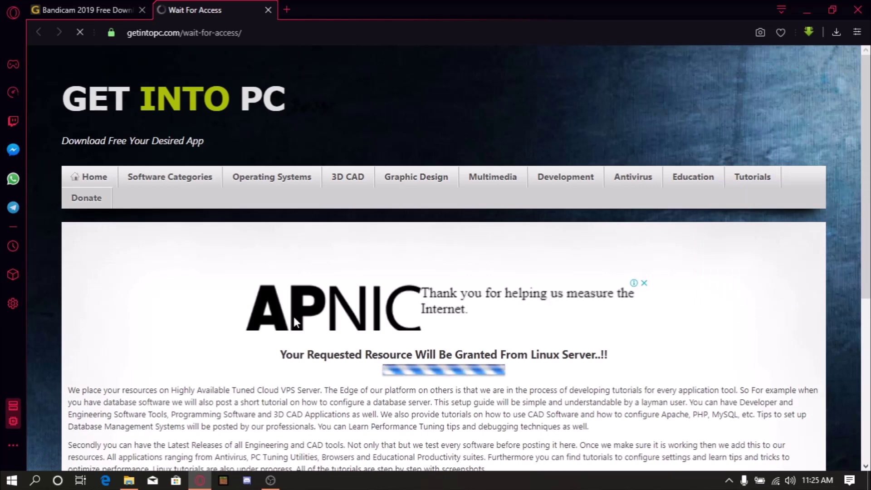
- Wait for the Bandicam 4.5.0.1587 Multilingual download to begin, then close the download popup
{"action": "scroll", "coordinate": [295, 322], "scroll_direction": "down", "scroll_amount": 1}
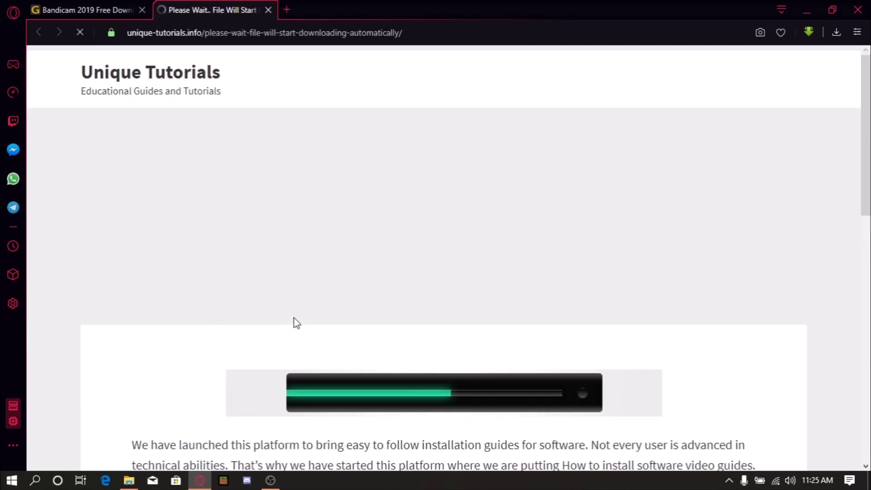
{"action": "scroll", "coordinate": [295, 323], "scroll_direction": "down", "scroll_amount": 3}
{"action": "scroll", "coordinate": [296, 322], "scroll_direction": "up", "scroll_amount": 2}
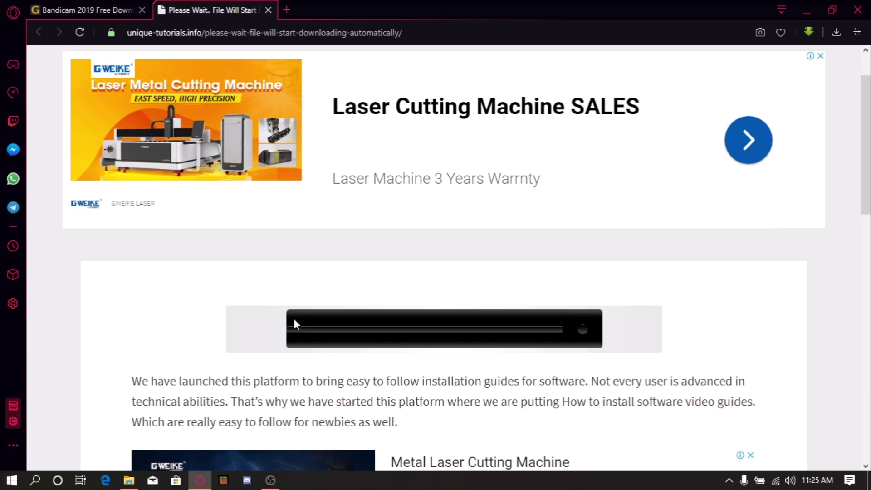
{"action": "scroll", "coordinate": [293, 320], "scroll_direction": "down", "scroll_amount": 1}
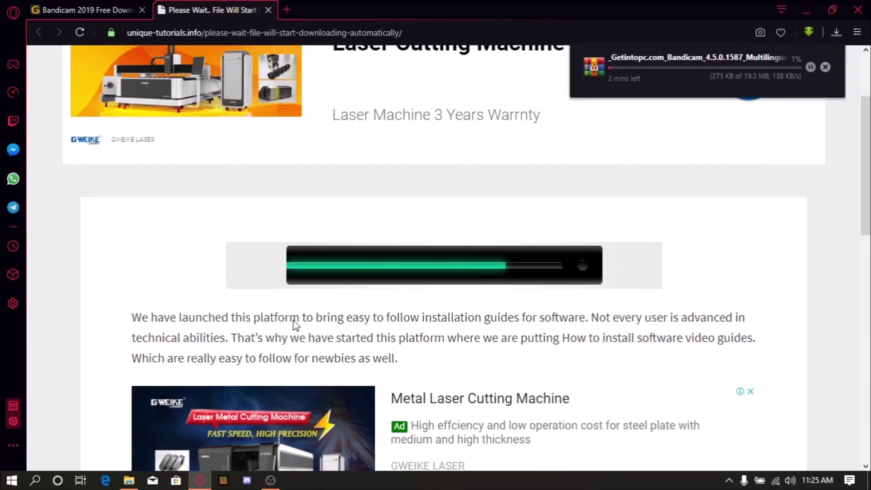
{"action": "scroll", "coordinate": [293, 320], "scroll_direction": "up", "scroll_amount": 2}
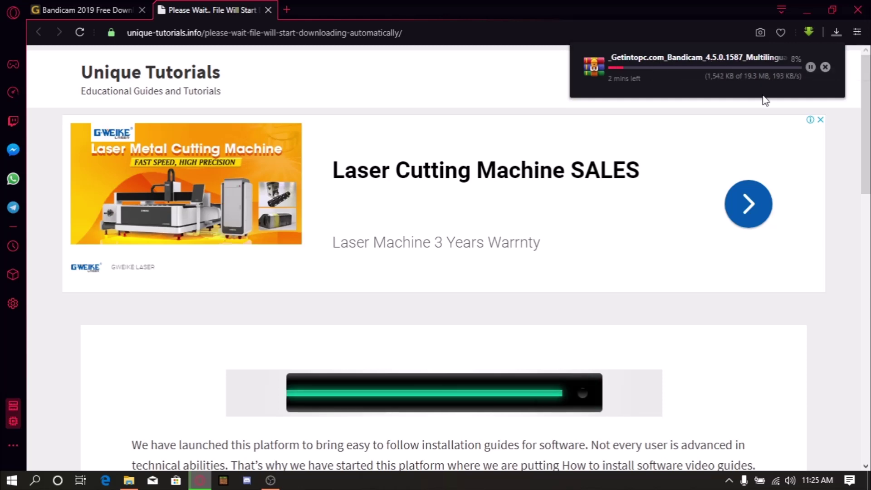
{"action": "left_click", "coordinate": [837, 30]}
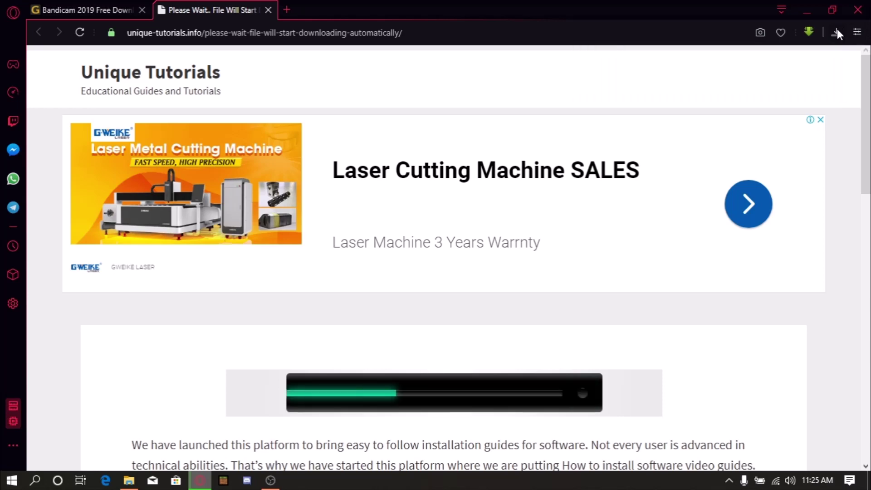
- Open the full Downloads page and open the finished _Getintopc.com_Bandicam_4.5.0.1587_Multilingual.zip
{"action": "left_click", "coordinate": [837, 32]}
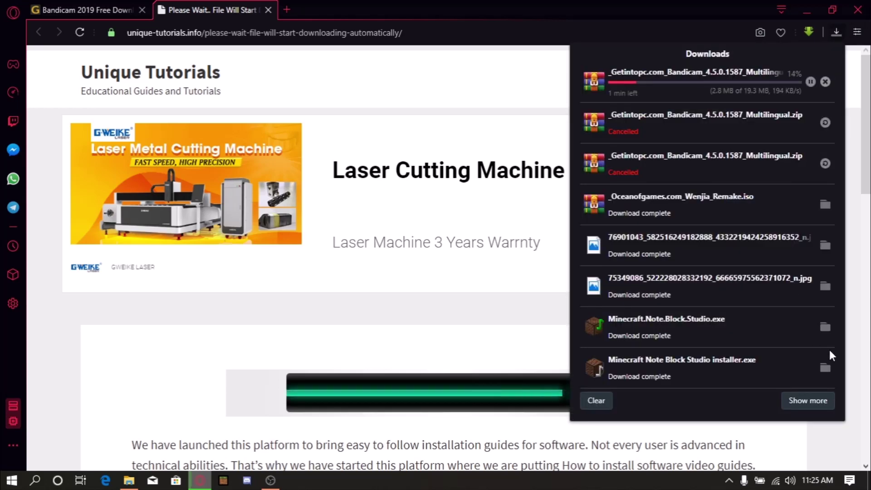
{"action": "left_click", "coordinate": [804, 401]}
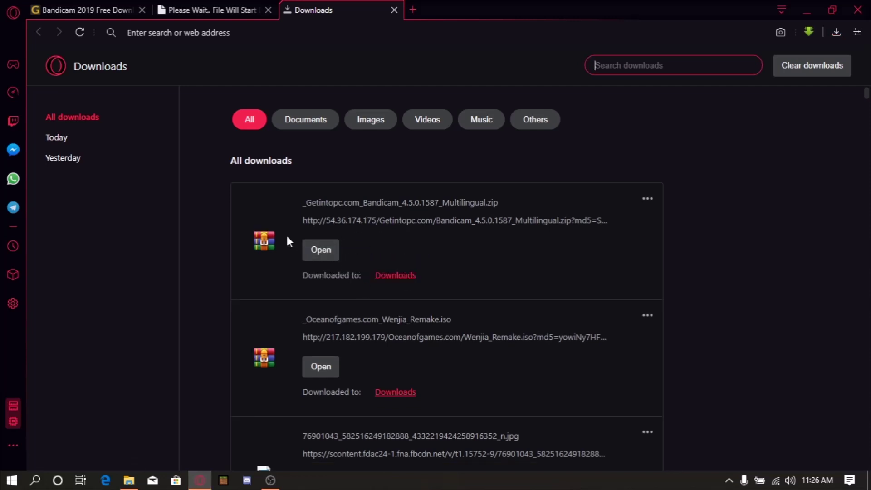
{"action": "left_click", "coordinate": [327, 253]}
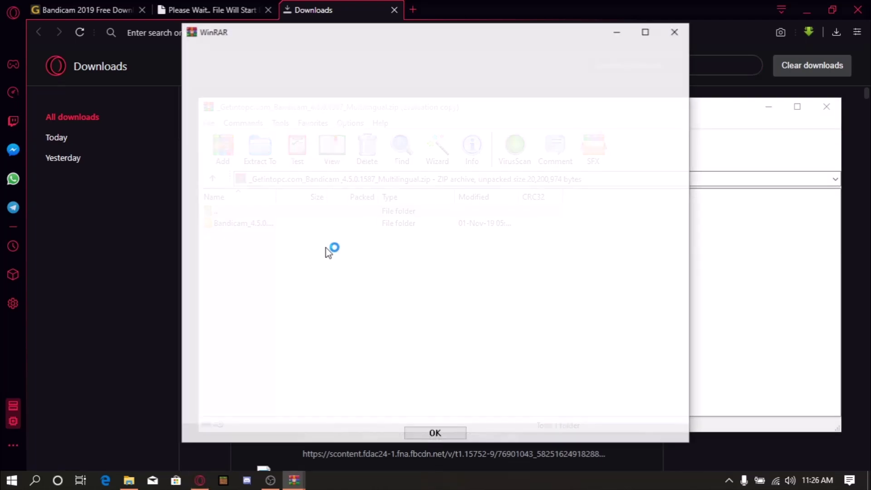
- Dismiss the WinRAR evaluation reminder and turn Wi-Fi off from the system tray
{"action": "left_click", "coordinate": [681, 38]}
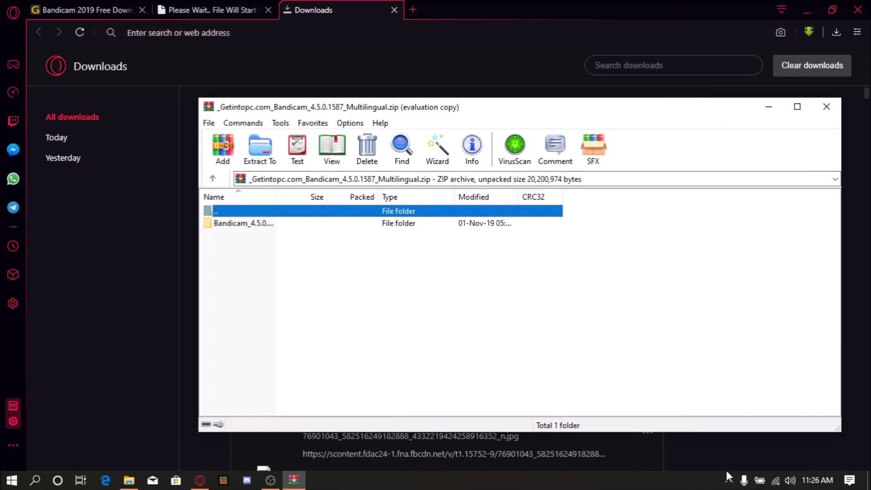
{"action": "left_click", "coordinate": [779, 483]}
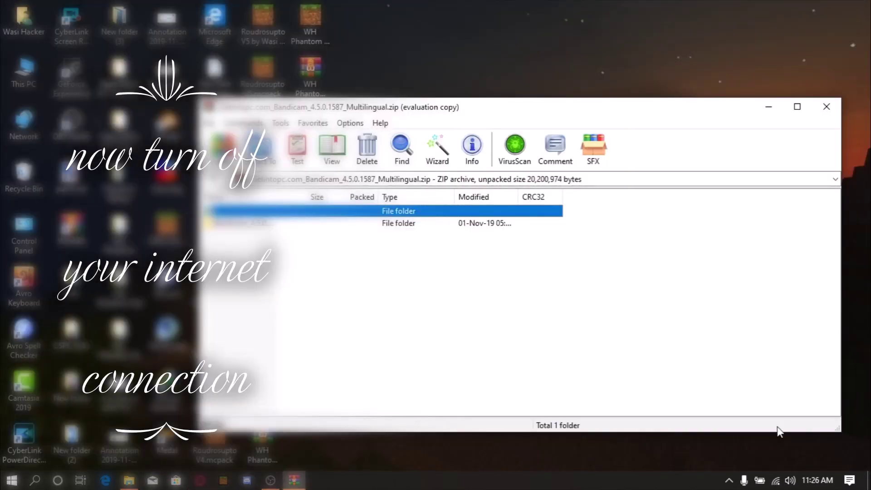
{"action": "left_click", "coordinate": [776, 480]}
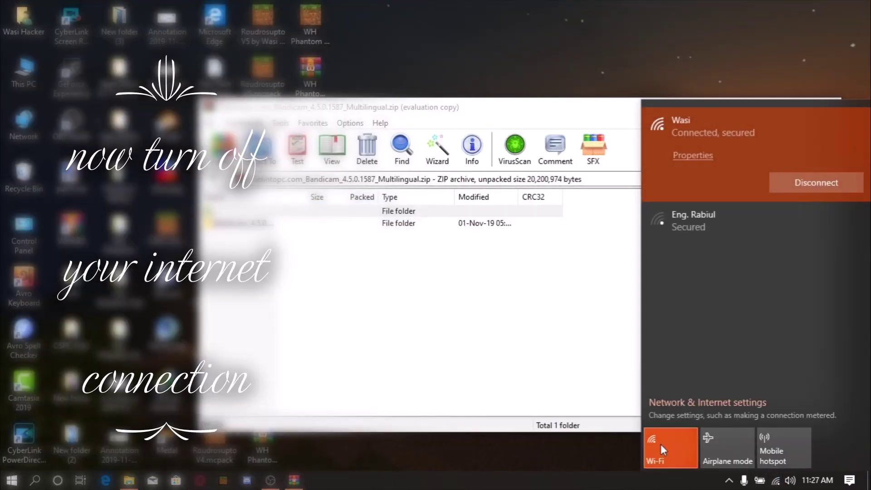
{"action": "left_click", "coordinate": [660, 445]}
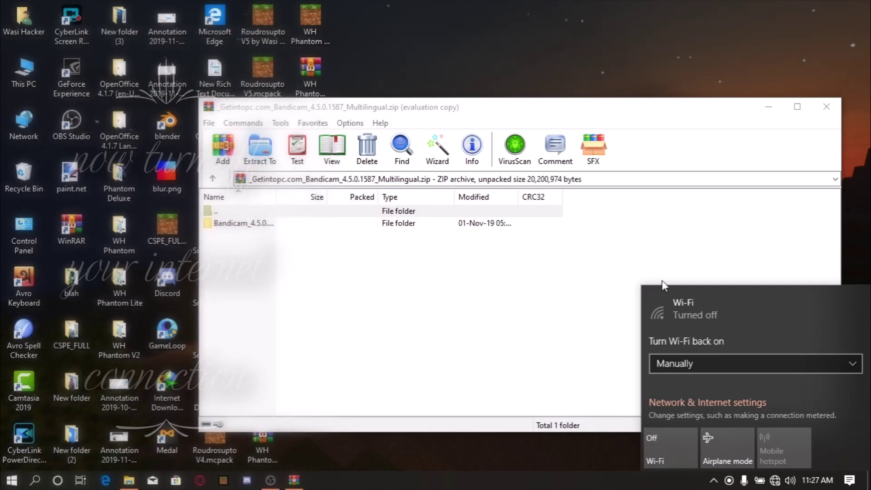
{"action": "left_click", "coordinate": [634, 249]}
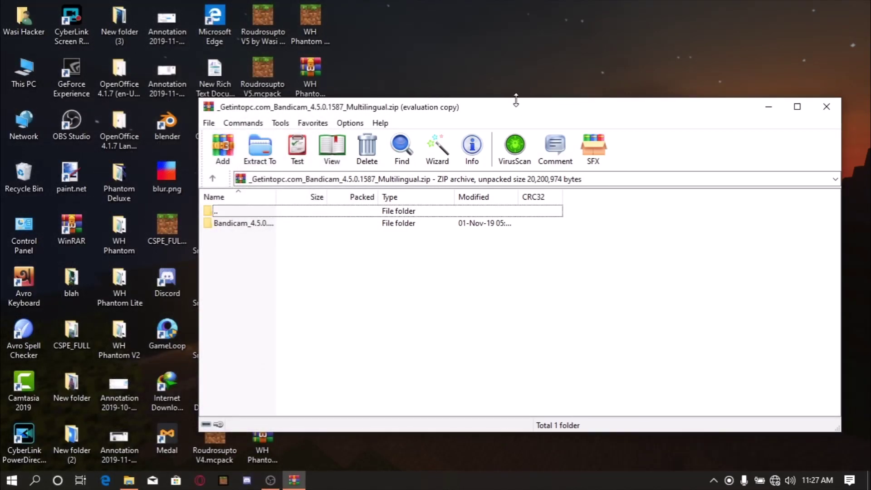
- Extract the Bandicam_4.5.0.1587_Multilingual folder to the Desktop and minimize WinRAR
{"action": "left_click_drag", "start_coordinate": [515, 105], "coordinate": [471, 64]}
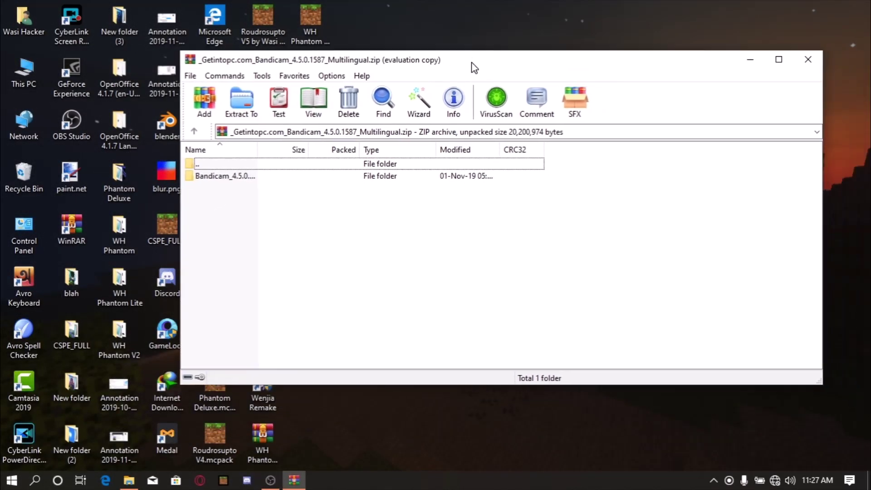
{"action": "left_click", "coordinate": [231, 177]}
{"action": "left_click", "coordinate": [237, 99]}
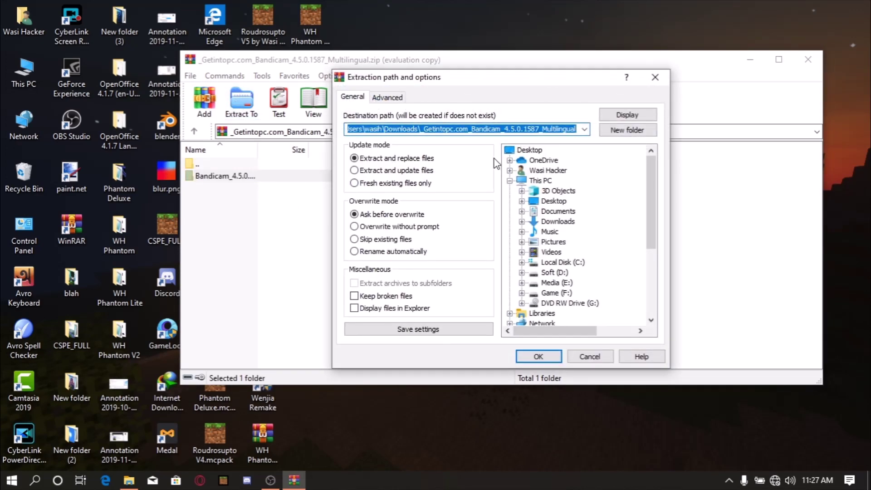
{"action": "left_click", "coordinate": [530, 150]}
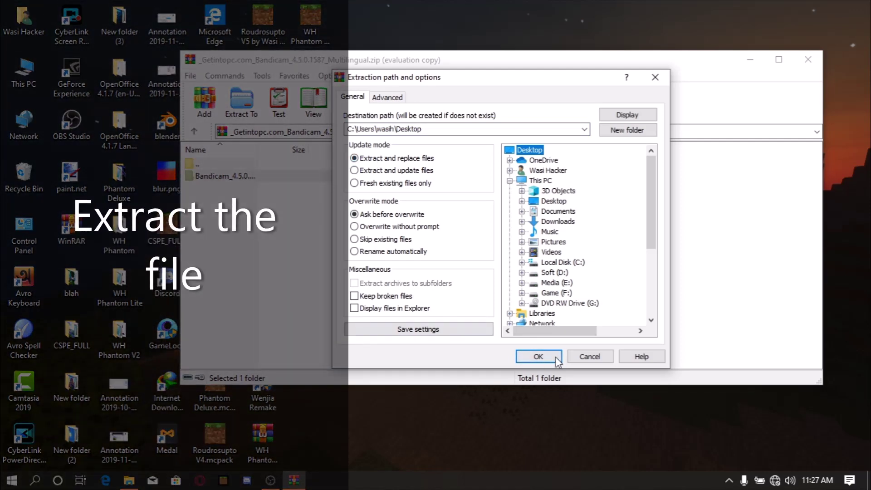
{"action": "left_click", "coordinate": [544, 356]}
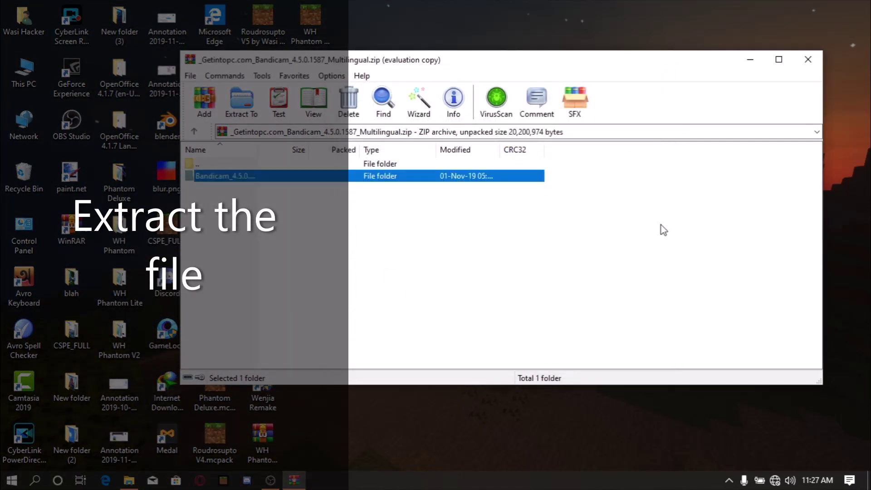
{"action": "left_click", "coordinate": [751, 59]}
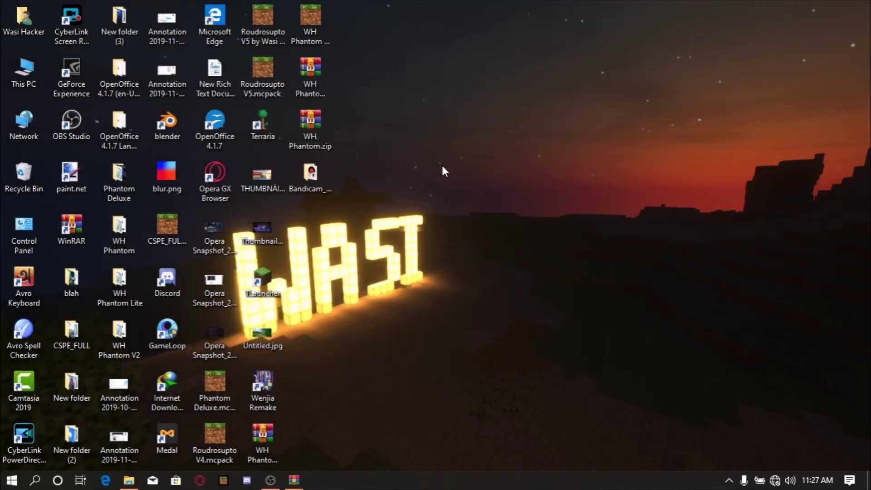
- Run bdcamsetup.exe as administrator, confirm the language, and pass the welcome page
{"action": "double_click", "coordinate": [301, 173]}
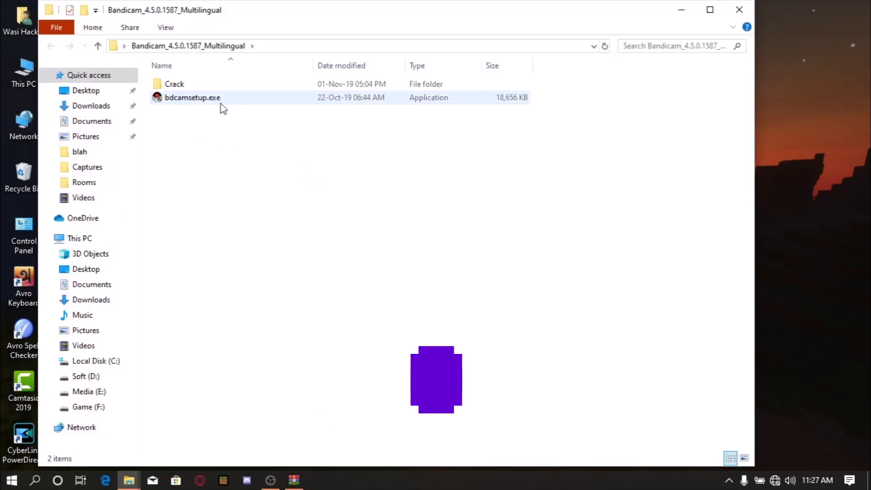
{"action": "left_click", "coordinate": [200, 101]}
{"action": "right_click", "coordinate": [202, 102]}
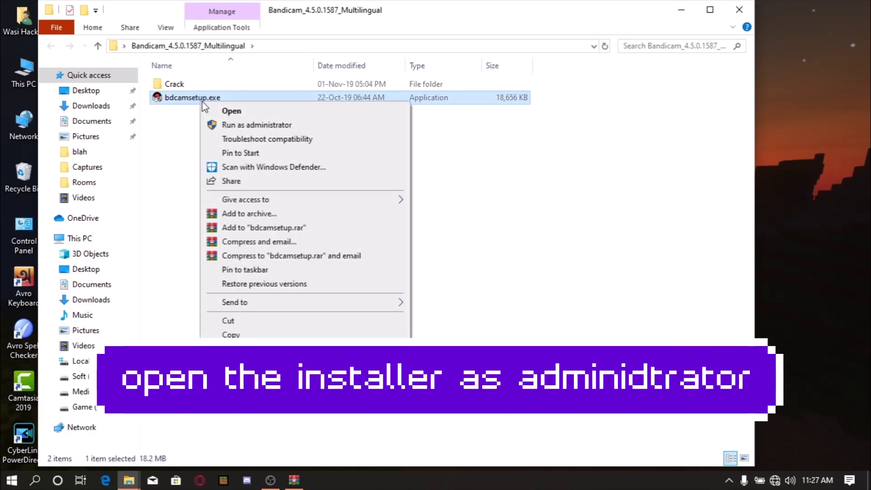
{"action": "left_click", "coordinate": [236, 126]}
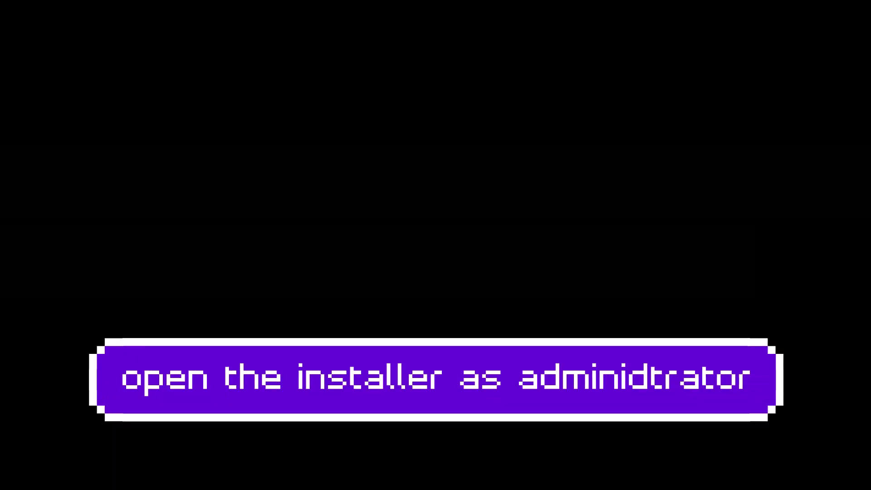
{"action": "left_click", "coordinate": [346, 327]}
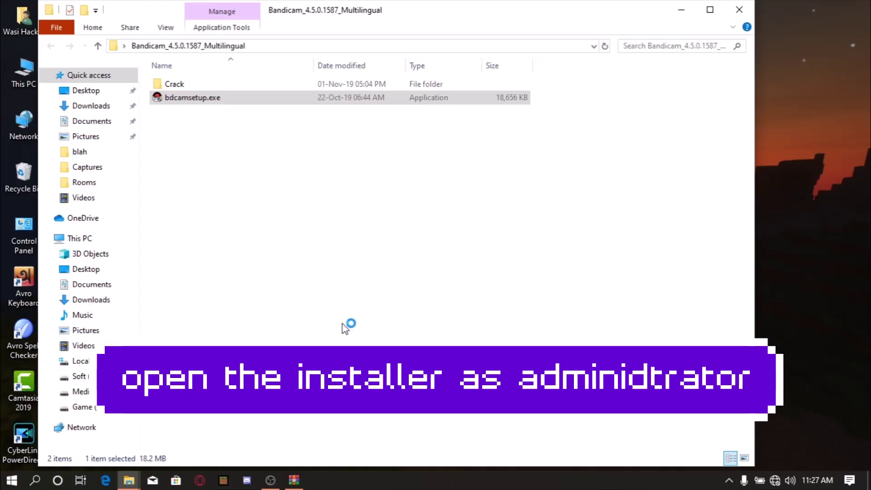
{"action": "left_click", "coordinate": [439, 271]}
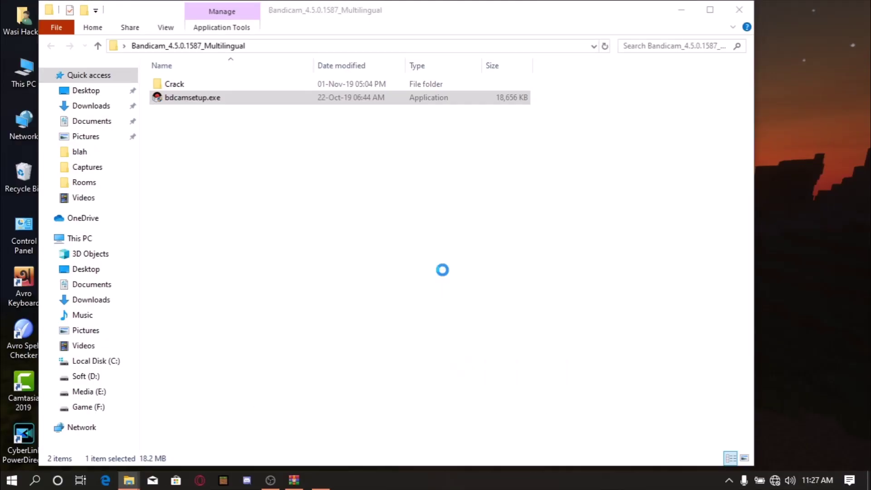
{"action": "left_click", "coordinate": [522, 354]}
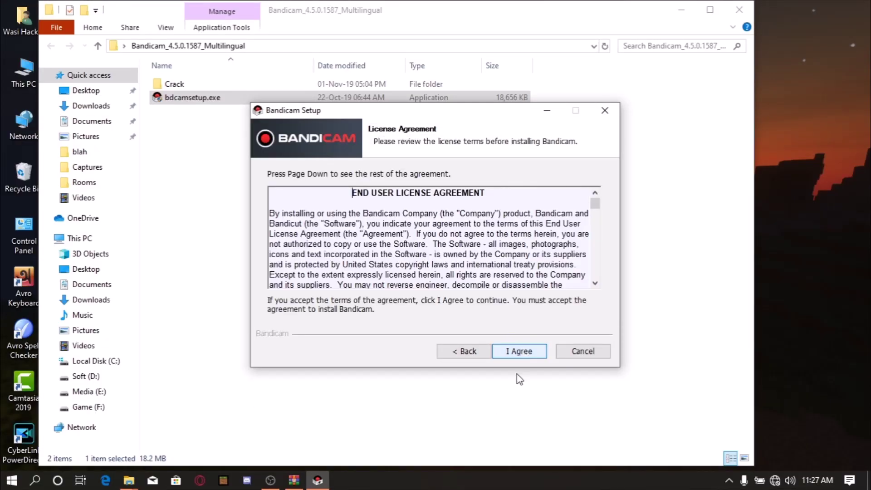
- Accept the license, keep the default components, install Bandicam, and close the finished installer
{"action": "left_click", "coordinate": [525, 357]}
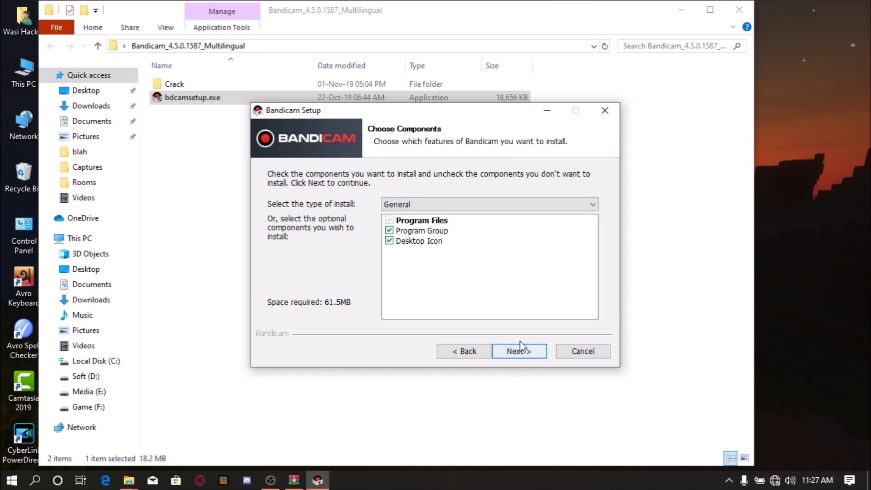
{"action": "left_click", "coordinate": [524, 353]}
{"action": "left_click", "coordinate": [522, 353]}
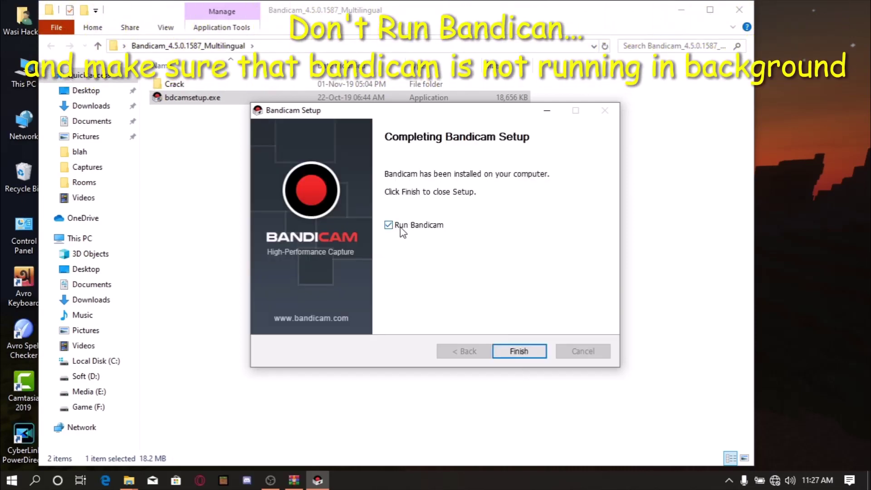
{"action": "left_click", "coordinate": [518, 359]}
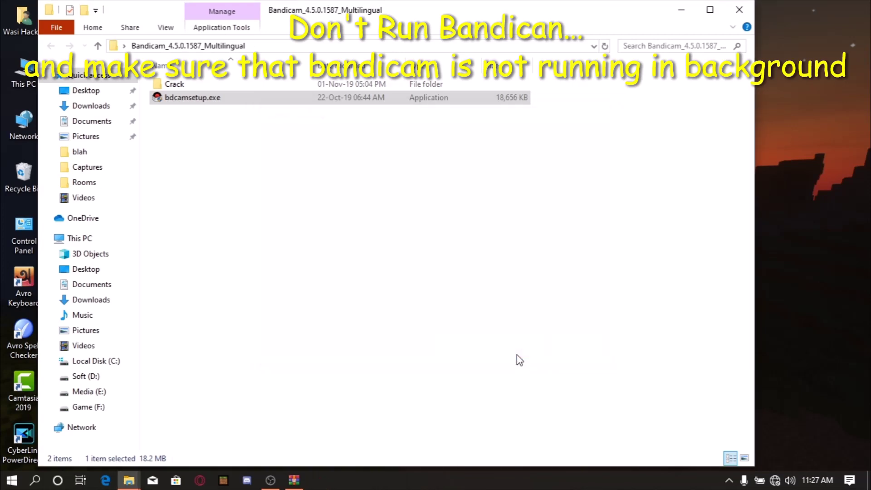
{"action": "right_click", "coordinate": [512, 484]}
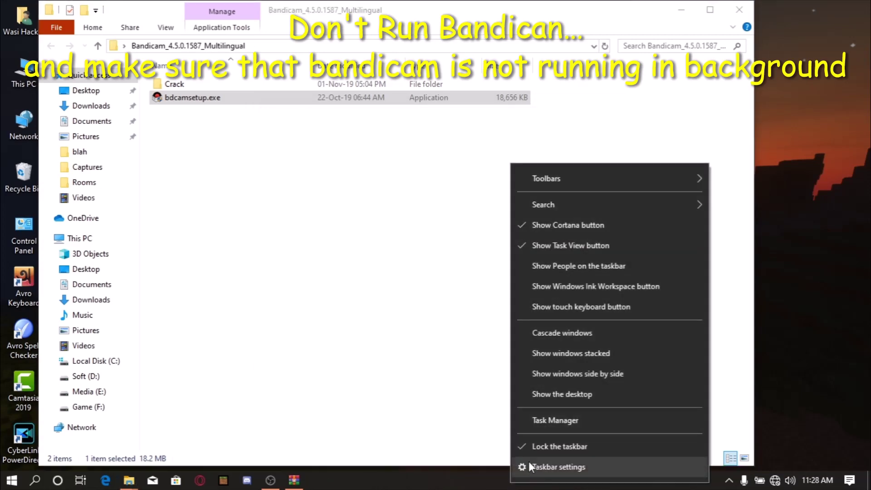
{"action": "left_click", "coordinate": [543, 421]}
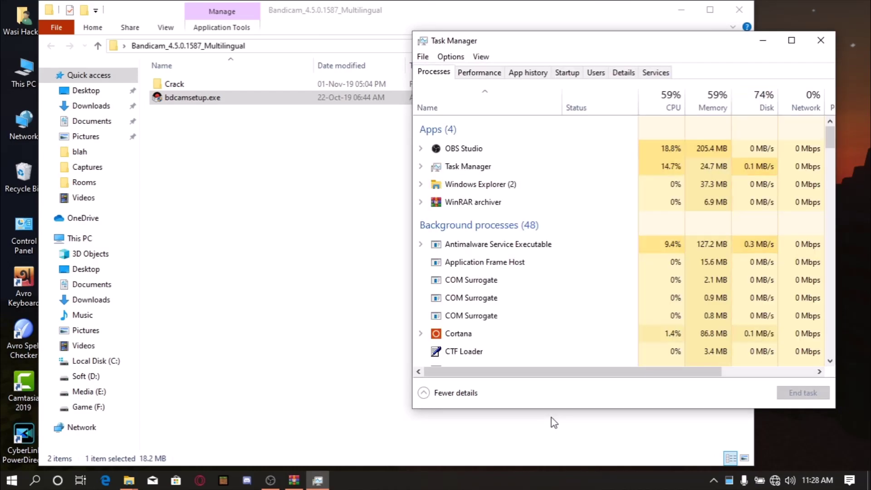
{"action": "scroll", "coordinate": [495, 252], "scroll_direction": "down", "scroll_amount": 1}
{"action": "scroll", "coordinate": [495, 252], "scroll_direction": "down", "scroll_amount": 8}
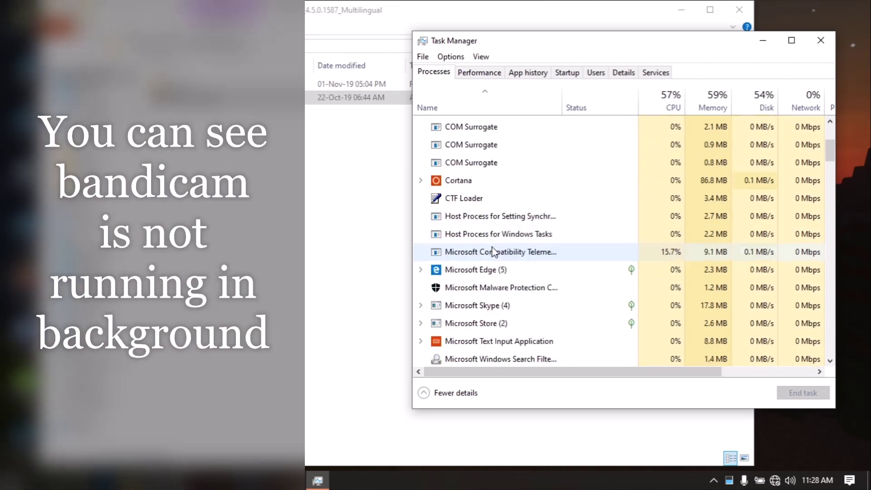
{"action": "scroll", "coordinate": [494, 252], "scroll_direction": "down", "scroll_amount": 4}
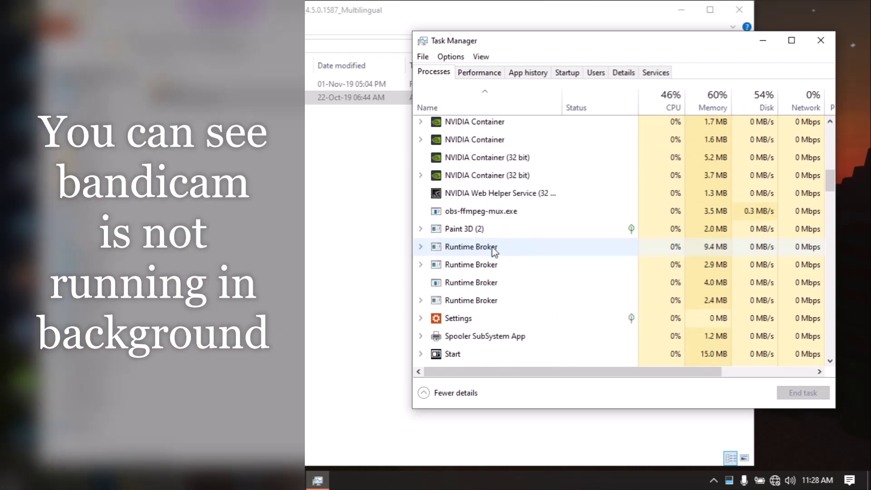
{"action": "scroll", "coordinate": [494, 252], "scroll_direction": "down", "scroll_amount": 7}
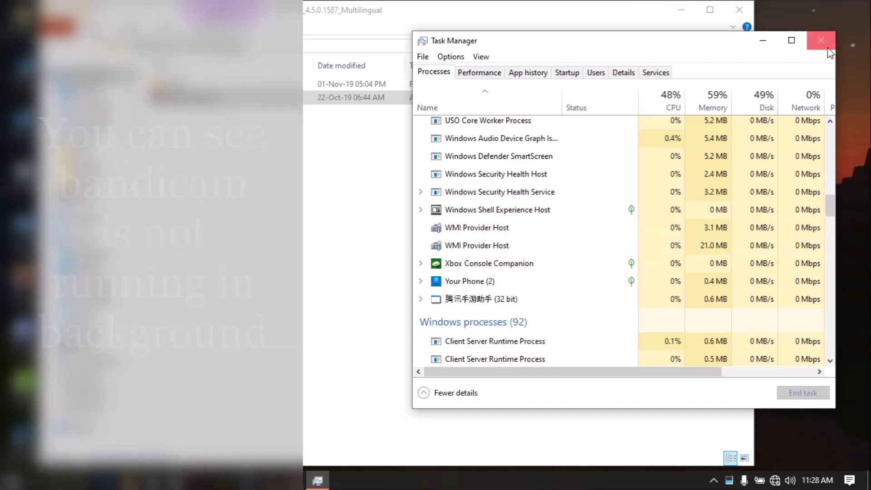
{"action": "left_click", "coordinate": [820, 40]}
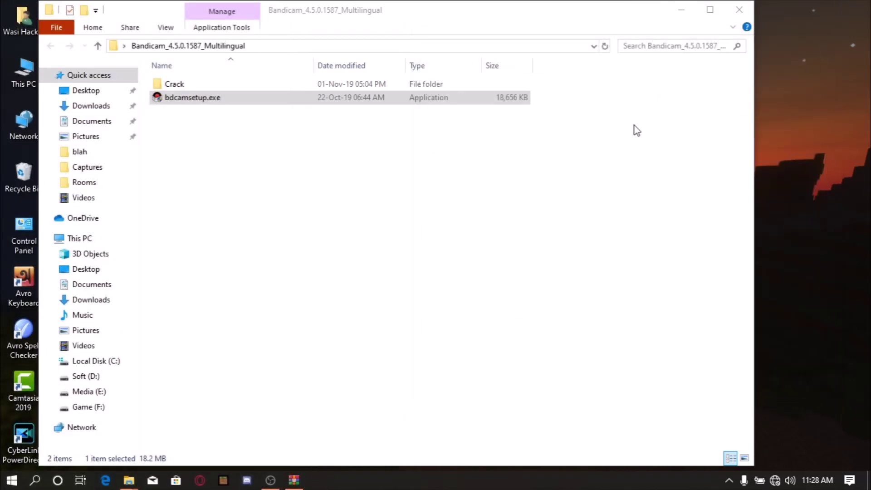
- Open readme.txt from the Crack folder in Notepad, set as the default for .txt files
{"action": "double_click", "coordinate": [204, 85]}
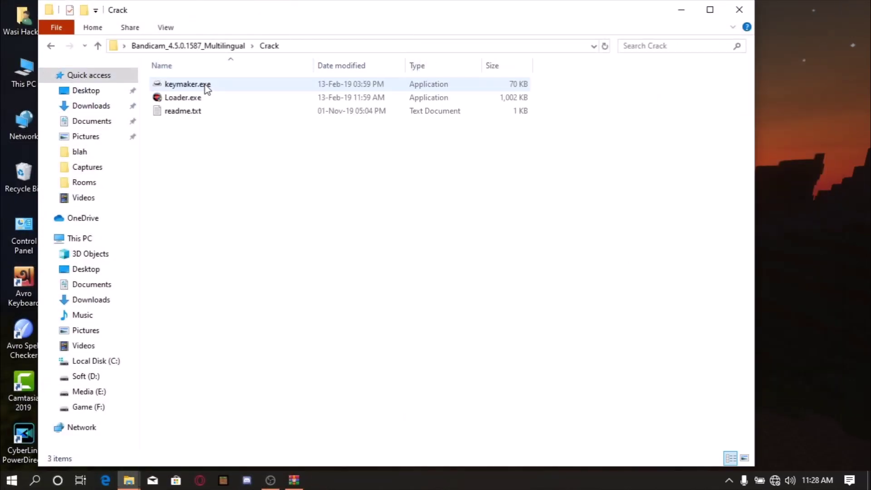
{"action": "double_click", "coordinate": [200, 112]}
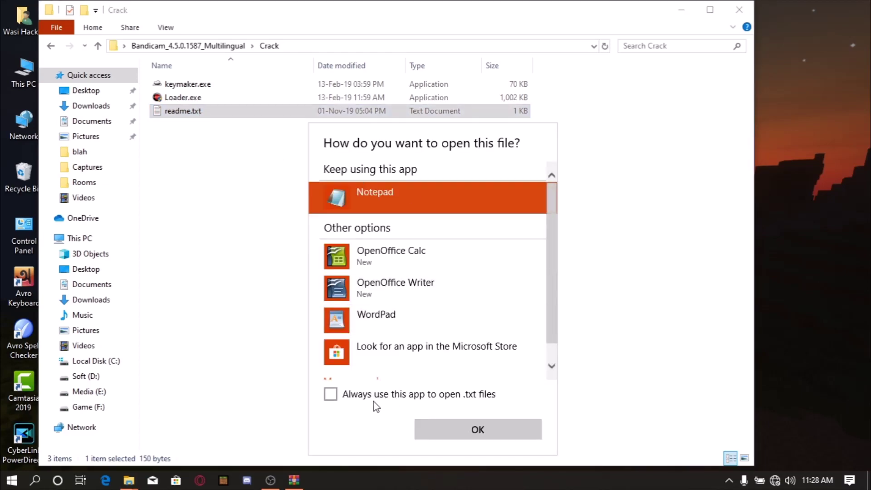
{"action": "left_click", "coordinate": [412, 394]}
{"action": "left_click", "coordinate": [453, 429]}
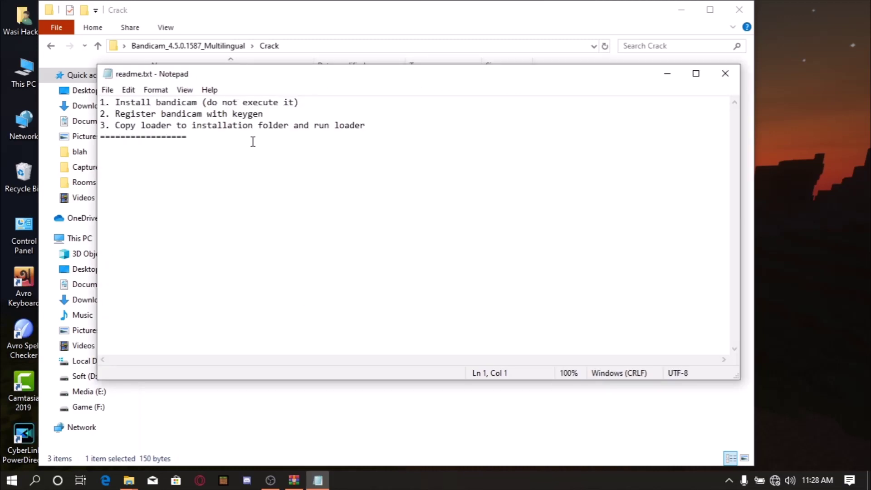
- Read the readme's three setup instructions, close Notepad, and launch keymaker.exe
{"action": "left_click_drag", "start_coordinate": [318, 105], "coordinate": [67, 97]}
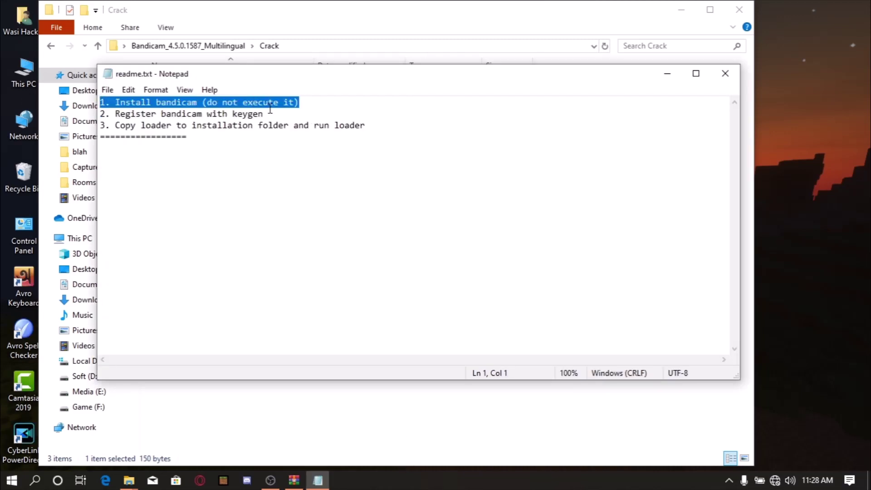
{"action": "left_click_drag", "start_coordinate": [268, 113], "coordinate": [99, 114]}
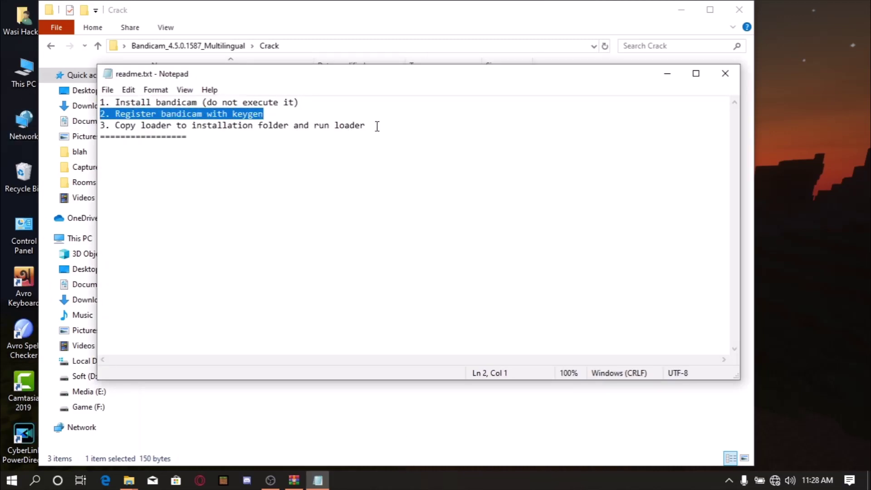
{"action": "left_click_drag", "start_coordinate": [377, 126], "coordinate": [91, 127]}
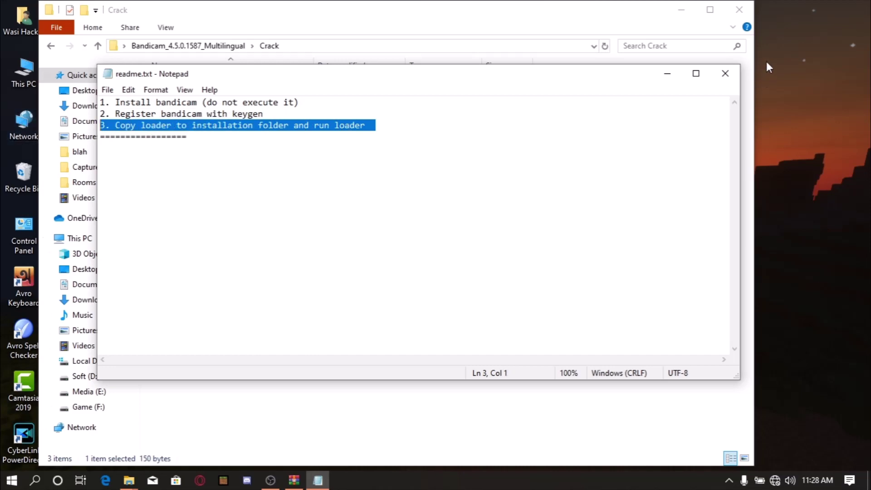
{"action": "left_click", "coordinate": [725, 74]}
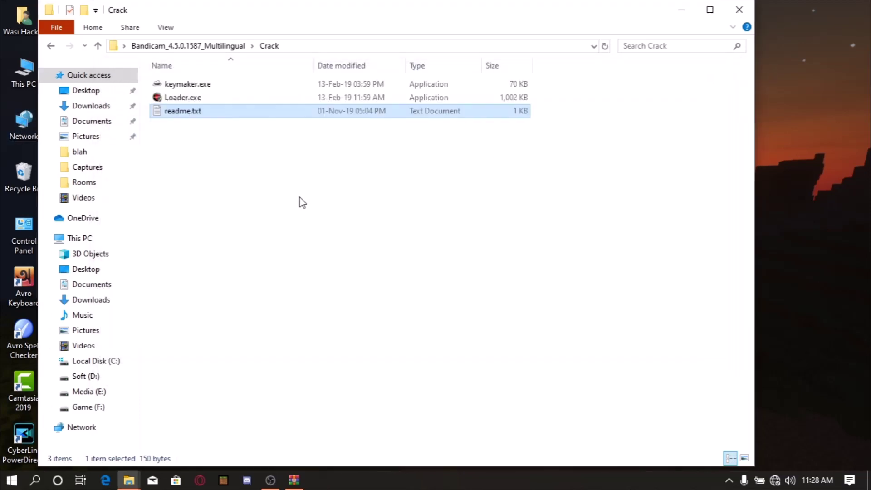
{"action": "double_click", "coordinate": [223, 85]}
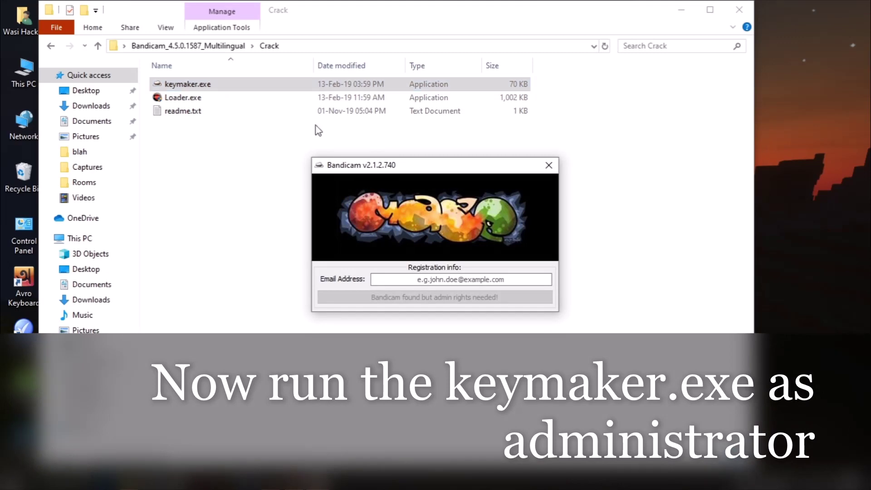
- Close the keymaker lacking admin rights and relaunch keymaker.exe as administrator
{"action": "left_click", "coordinate": [438, 284]}
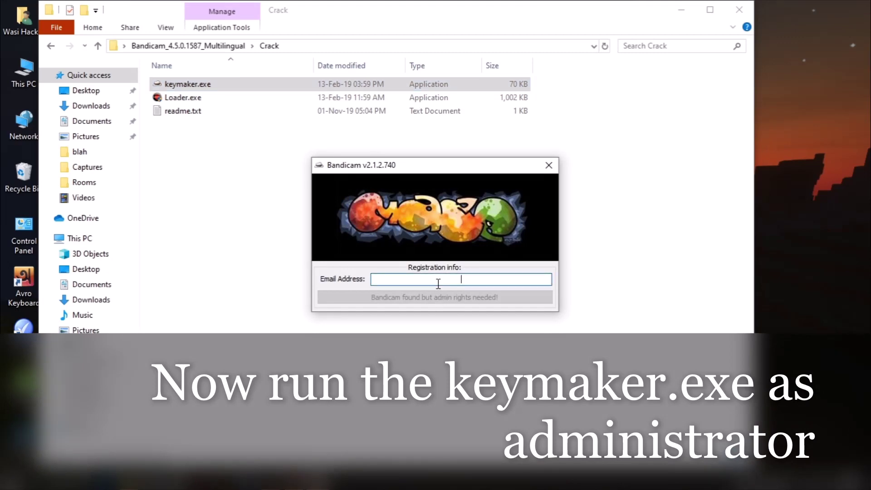
{"action": "left_click", "coordinate": [548, 165]}
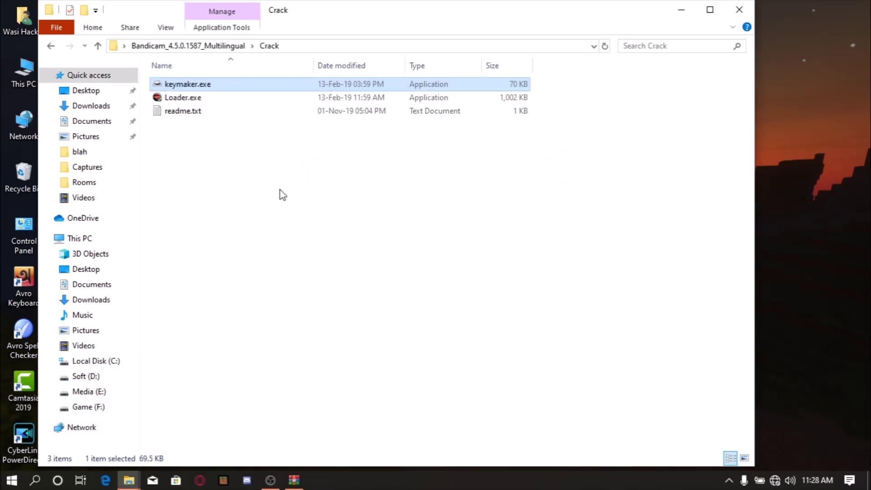
{"action": "left_click", "coordinate": [228, 98]}
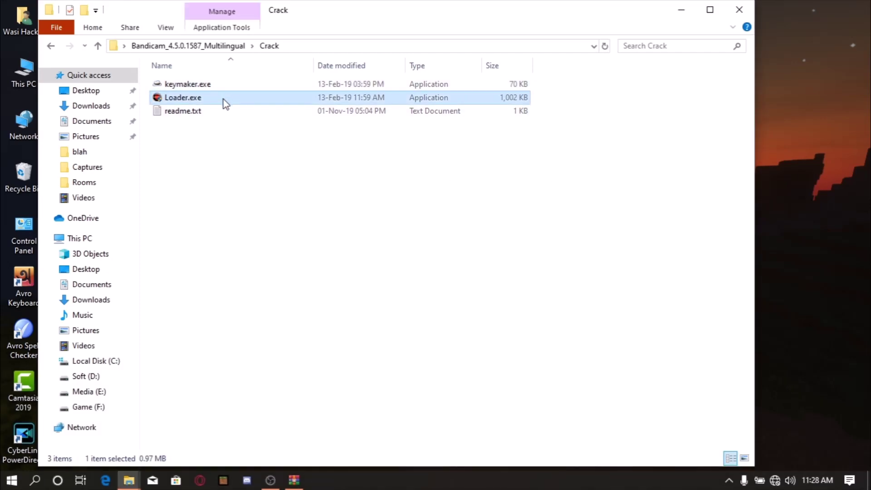
{"action": "right_click", "coordinate": [223, 99]}
{"action": "key", "text": "Escape"}
{"action": "left_click", "coordinate": [181, 90]}
{"action": "right_click", "coordinate": [181, 92]}
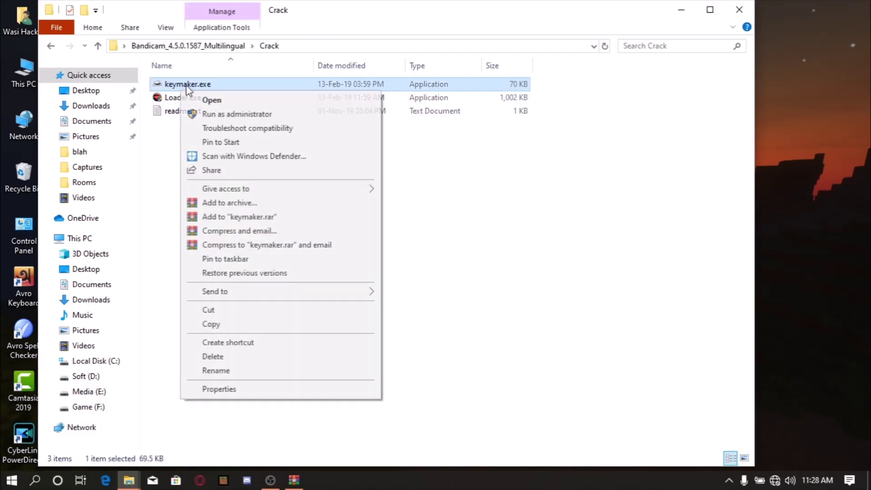
{"action": "left_click", "coordinate": [231, 114]}
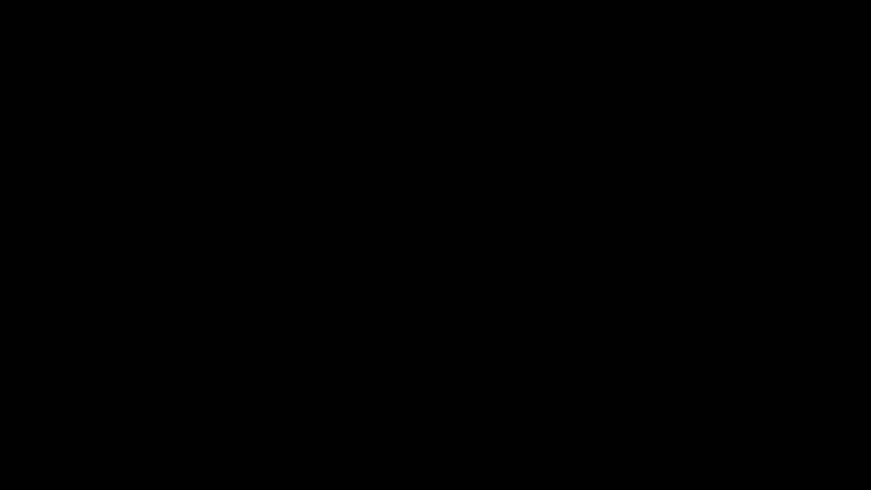
- Approve the admin prompt, enter an email address, and register Bandicam in the keymaker
{"action": "left_click", "coordinate": [418, 297]}
{"action": "left_click", "coordinate": [418, 297]}
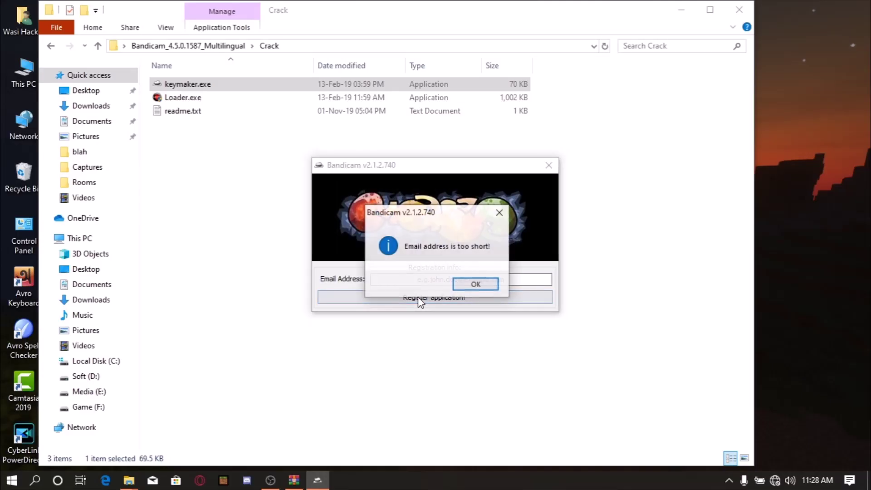
{"action": "left_click", "coordinate": [467, 284]}
{"action": "left_click", "coordinate": [460, 284]}
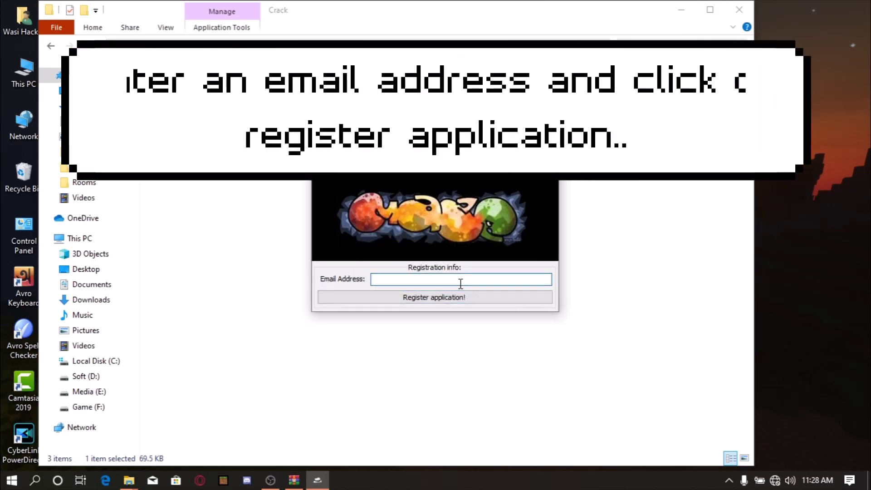
{"action": "type", "text": "wasih"}
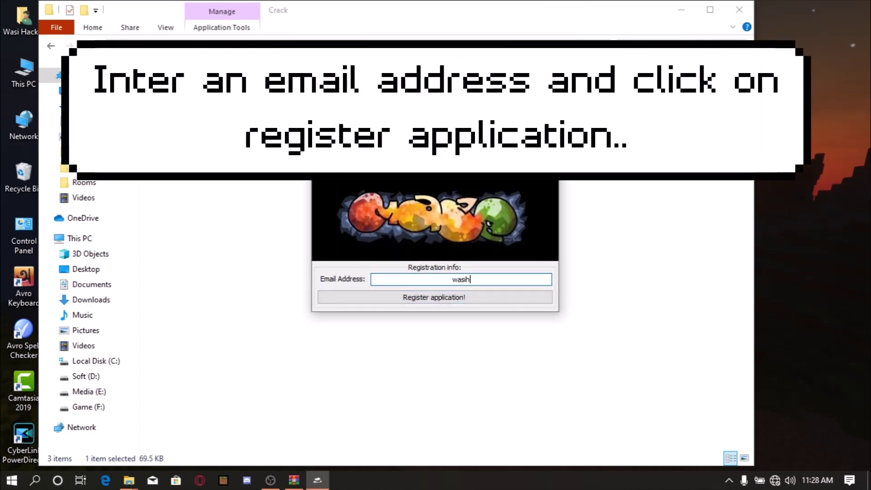
{"action": "type", "text": "acker.com"}
{"action": "left_click", "coordinate": [475, 293]}
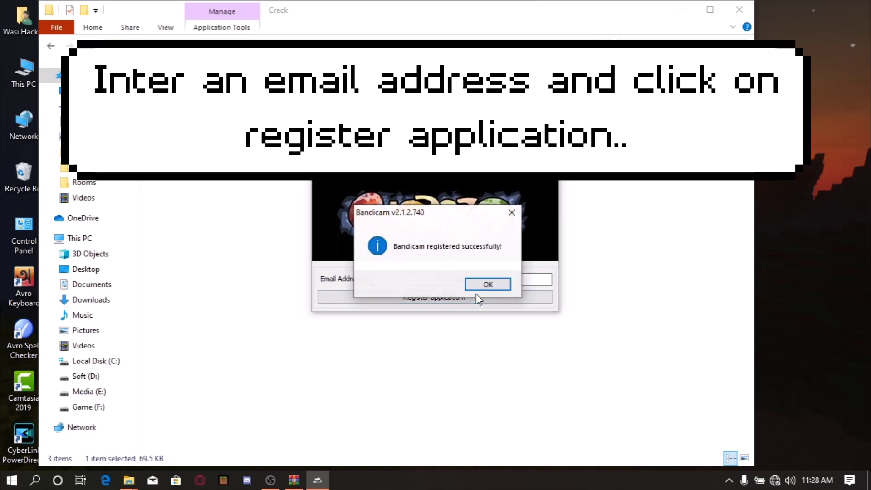
{"action": "left_click", "coordinate": [489, 281]}
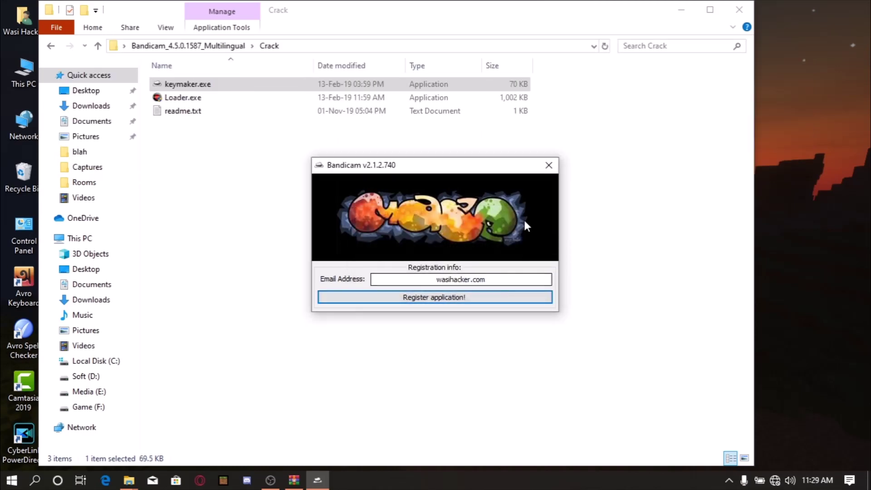
- Close the keymaker and copy Loader.exe from the Crack folder
{"action": "left_click", "coordinate": [543, 167]}
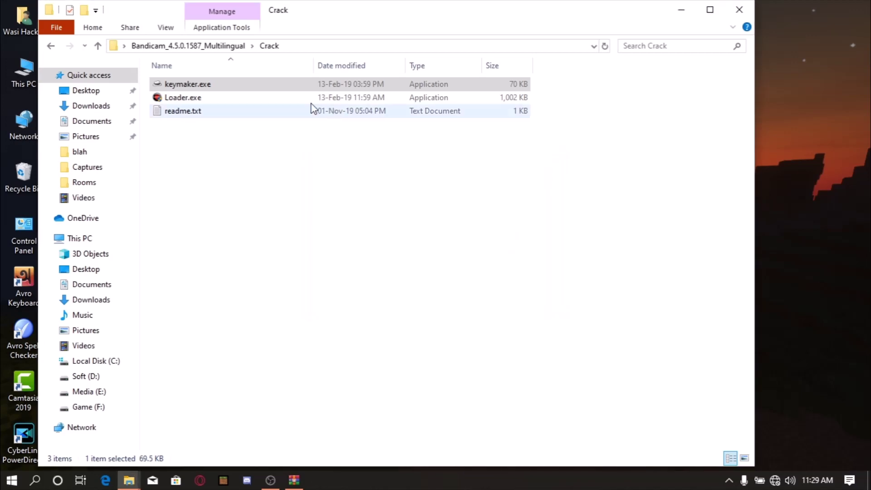
{"action": "left_click", "coordinate": [250, 98]}
{"action": "right_click", "coordinate": [249, 98]}
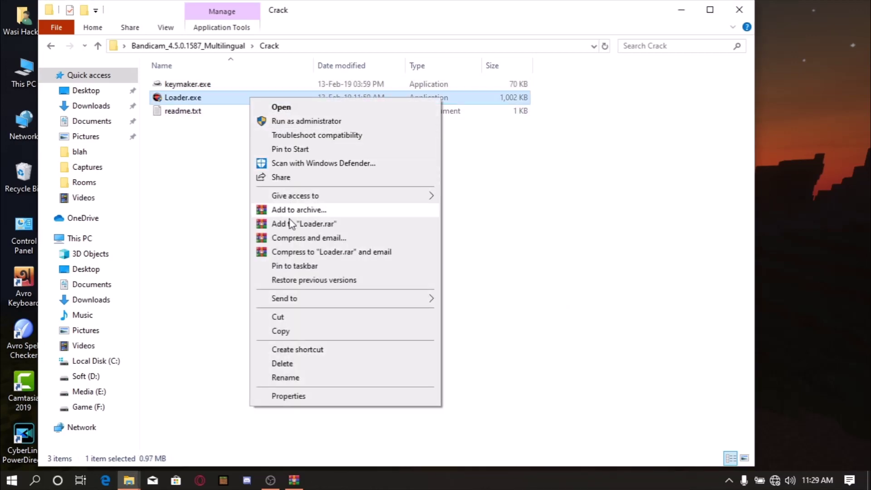
{"action": "left_click", "coordinate": [292, 331]}
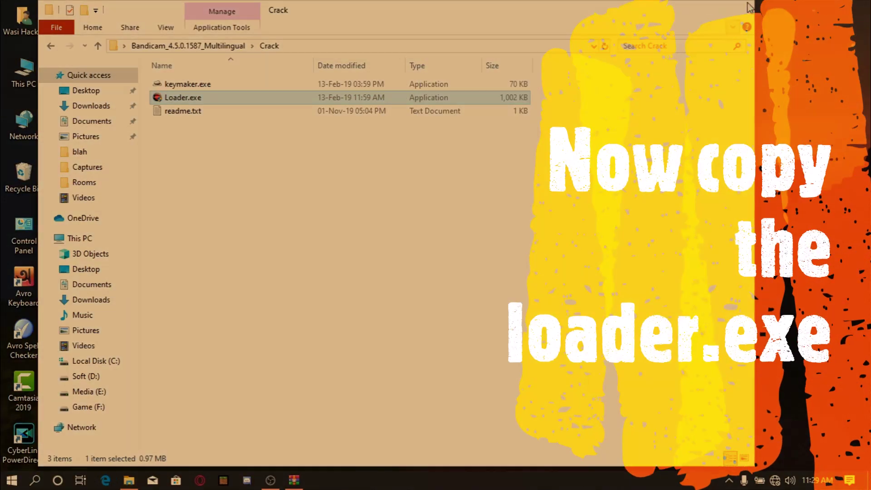
- Paste Loader.exe into C:\Program Files (x86)\Bandicam with admin approval, refresh, and close the folder
{"action": "key", "text": "super+d"}
{"action": "right_click", "coordinate": [295, 237]}
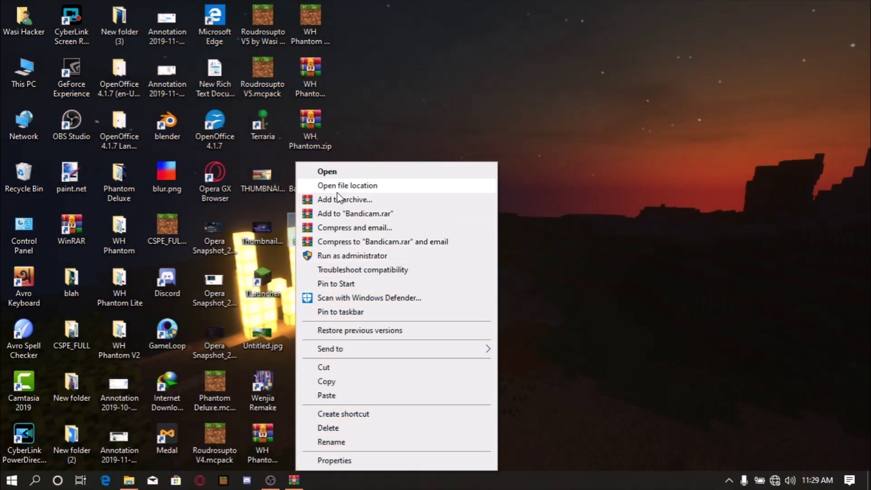
{"action": "left_click", "coordinate": [337, 187]}
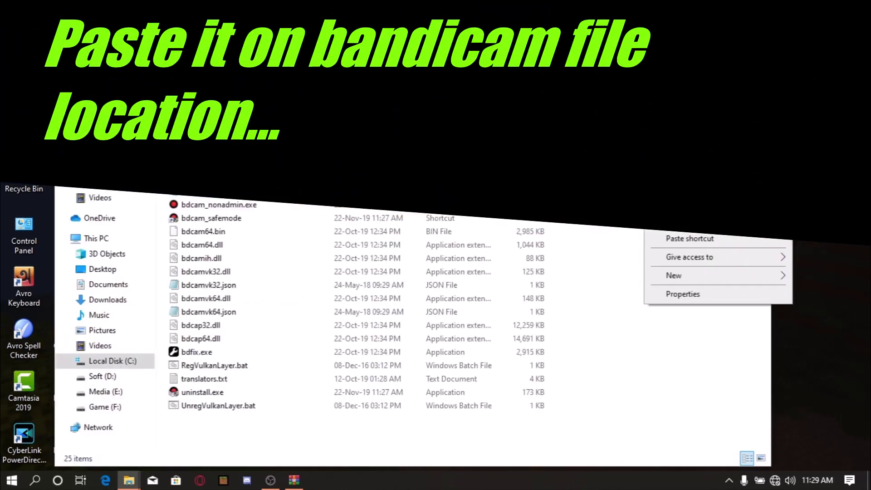
{"action": "left_click", "coordinate": [667, 230]}
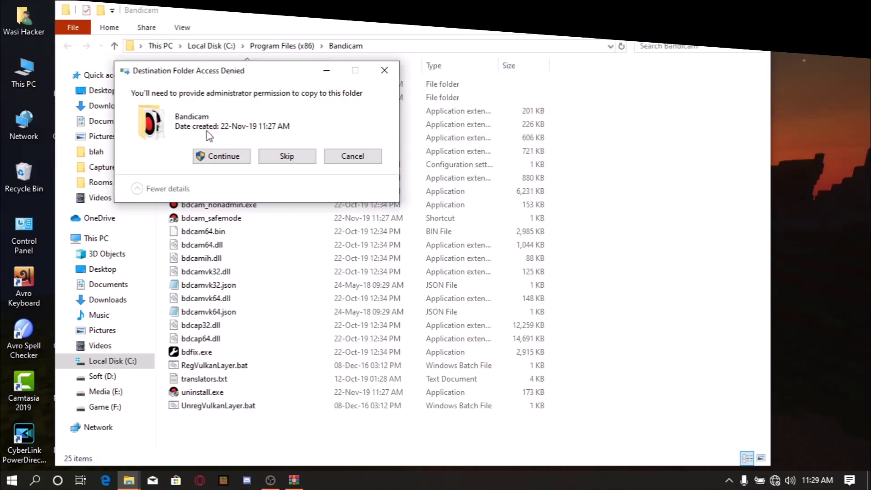
{"action": "left_click", "coordinate": [214, 154]}
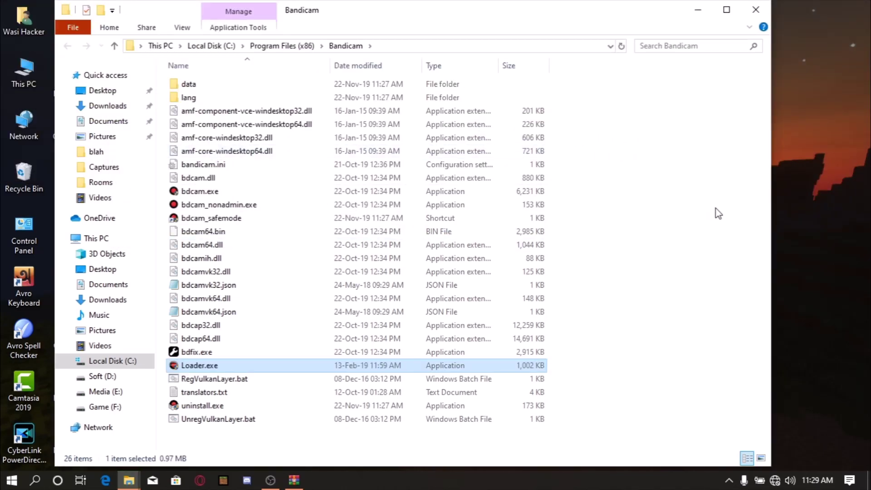
{"action": "right_click", "coordinate": [719, 201]}
{"action": "left_click", "coordinate": [751, 244]}
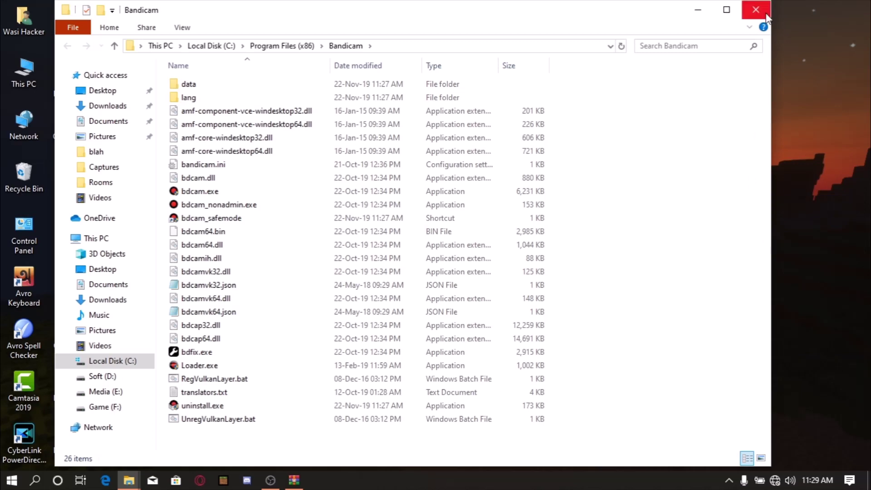
{"action": "left_click", "coordinate": [766, 15]}
{"action": "right_click", "coordinate": [522, 97]}
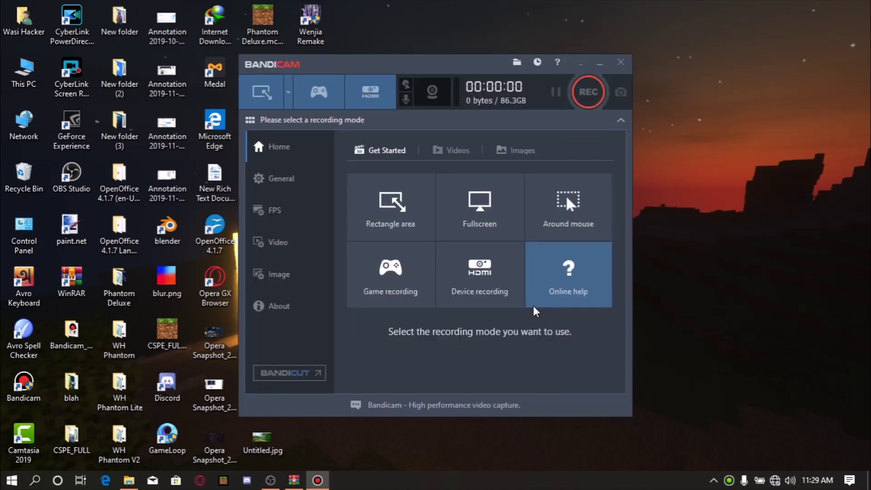
- Open Bandicam's online help via the ? icon, then close the help page in Opera
{"action": "left_click", "coordinate": [556, 62]}
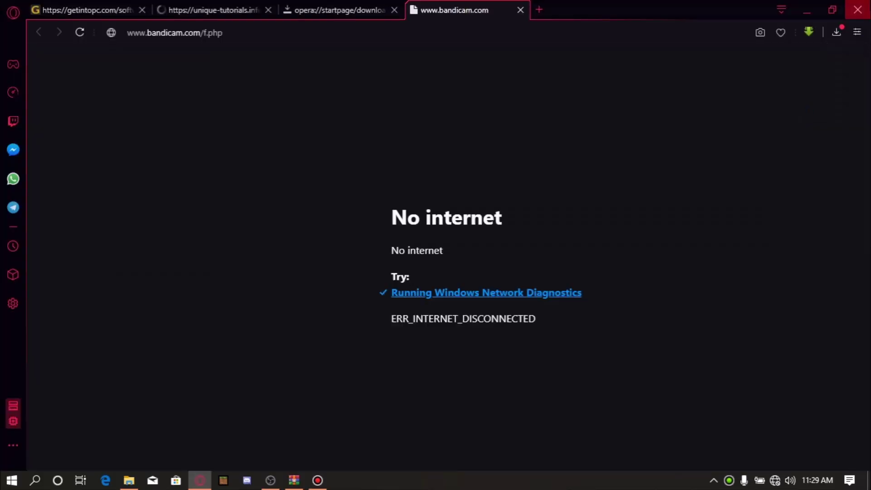
{"action": "left_click", "coordinate": [860, 4]}
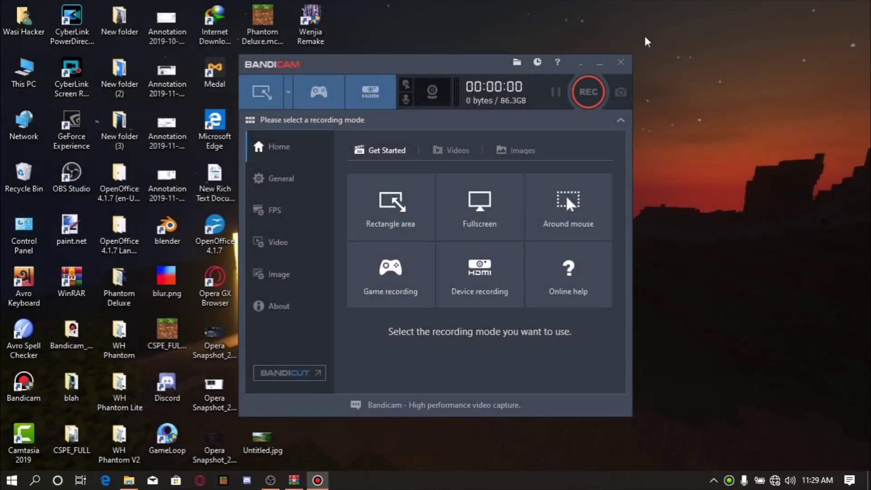
- Highlight the About page license lines confirming version 4.5.0.1587 is registered, then show Image settings
{"action": "left_click", "coordinate": [291, 307]}
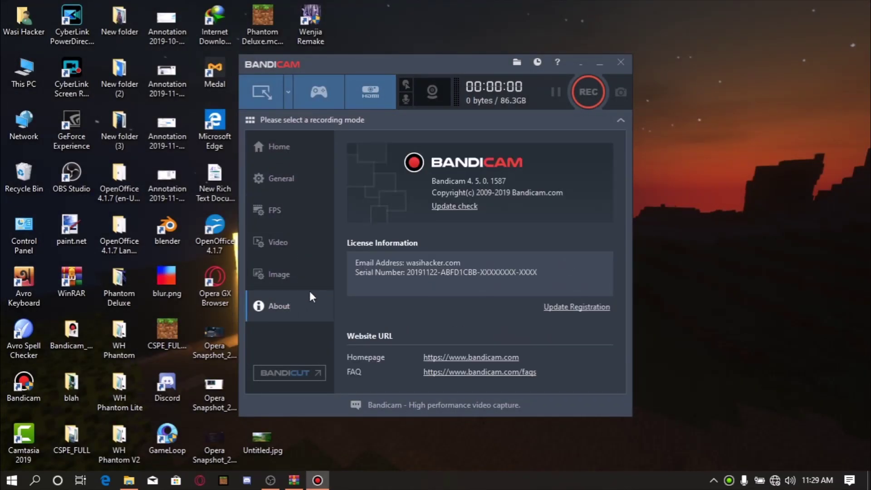
{"action": "left_click_drag", "start_coordinate": [356, 262], "coordinate": [569, 274]}
{"action": "left_click", "coordinate": [382, 262]}
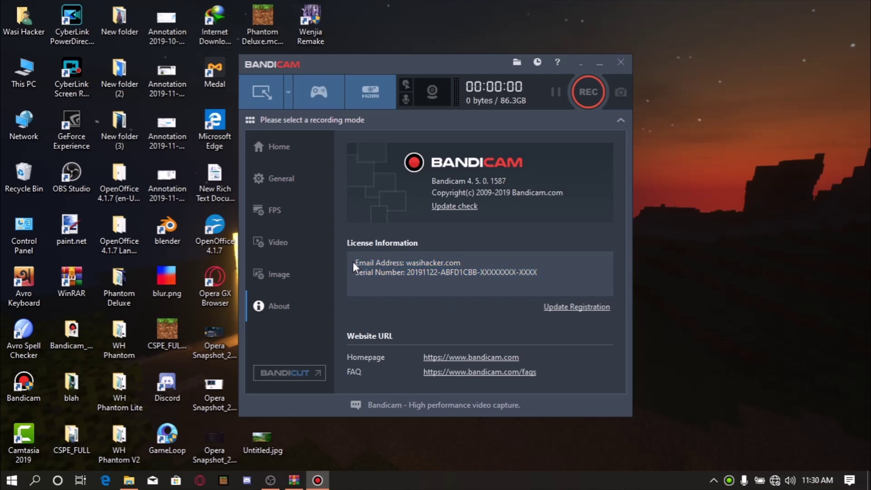
{"action": "left_click_drag", "start_coordinate": [356, 262], "coordinate": [539, 278]}
{"action": "left_click", "coordinate": [370, 268]}
{"action": "left_click_drag", "start_coordinate": [371, 263], "coordinate": [585, 272]}
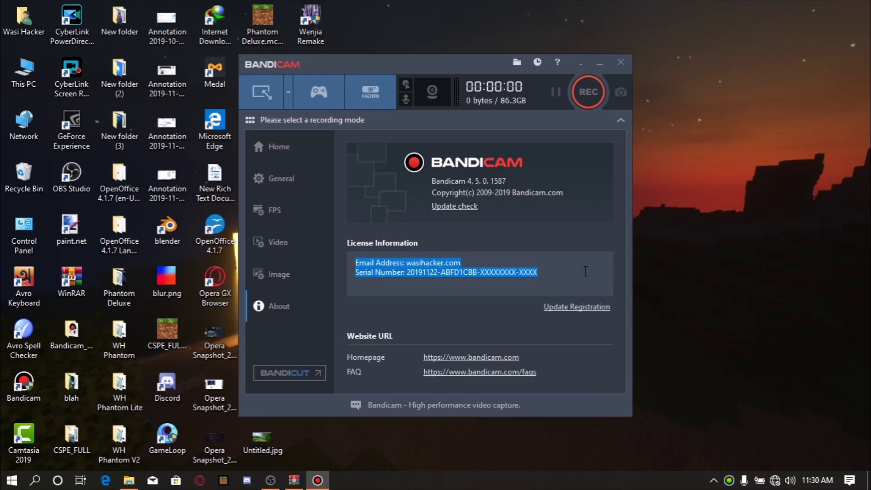
{"action": "left_click", "coordinate": [585, 271]}
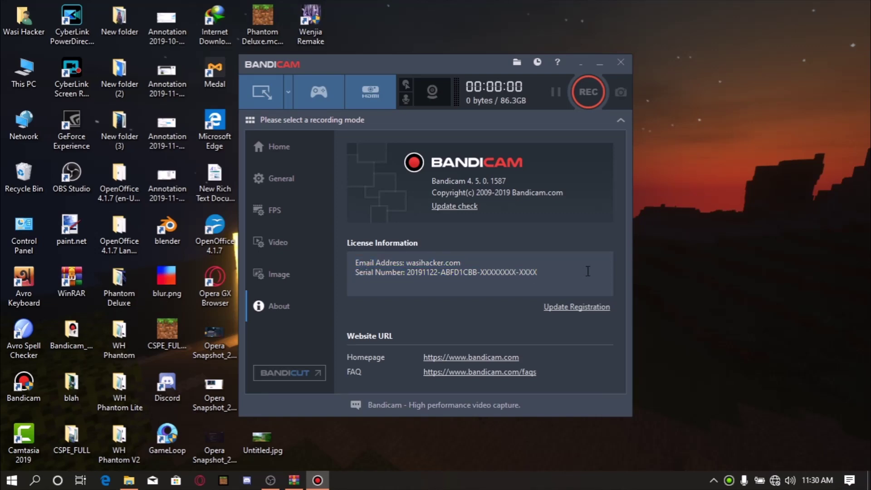
{"action": "left_click", "coordinate": [290, 274]}
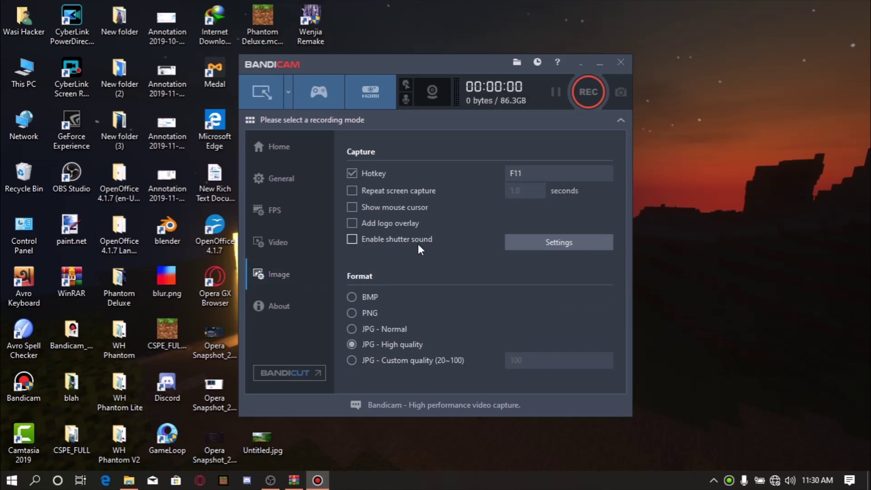
- Confirm the Video format keeps Full Size H264 video and AAC audio, then show General settings
{"action": "left_click", "coordinate": [284, 241]}
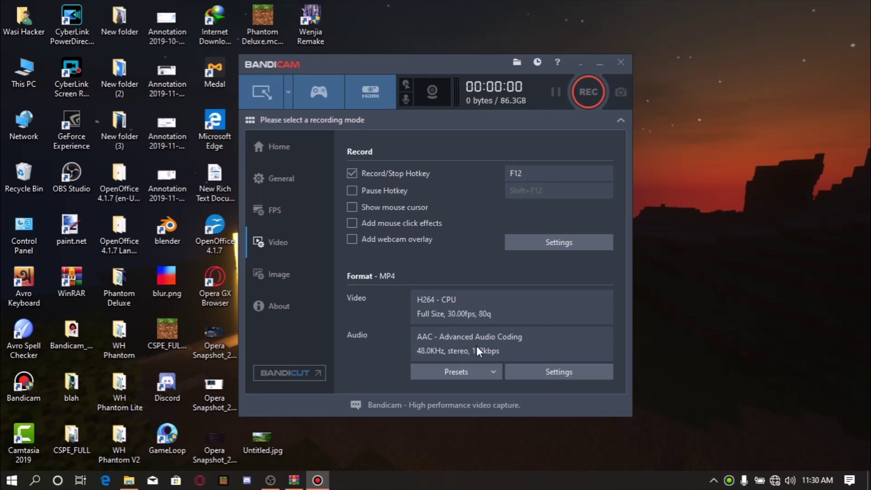
{"action": "left_click", "coordinate": [481, 371]}
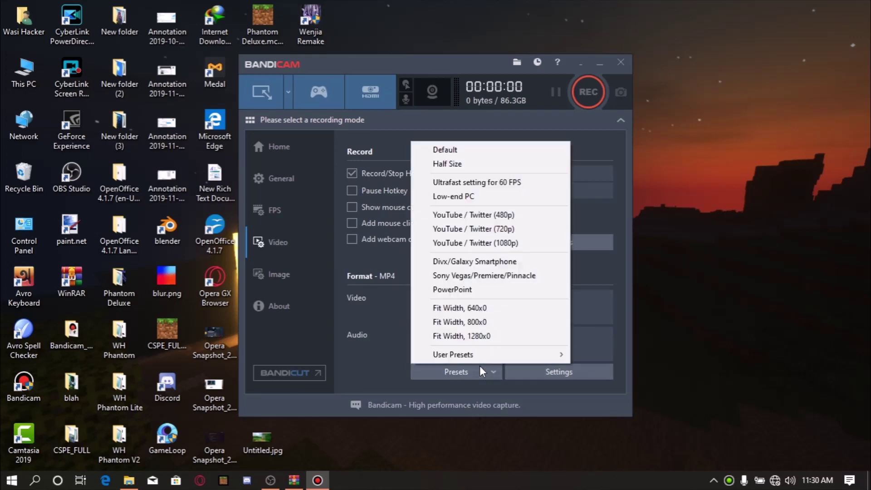
{"action": "left_click", "coordinate": [554, 373]}
{"action": "left_click", "coordinate": [554, 374]}
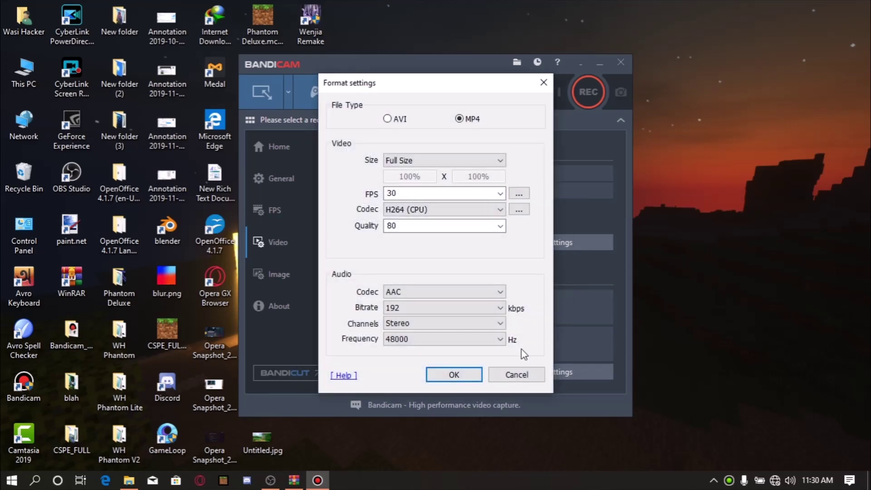
{"action": "left_click", "coordinate": [421, 161]}
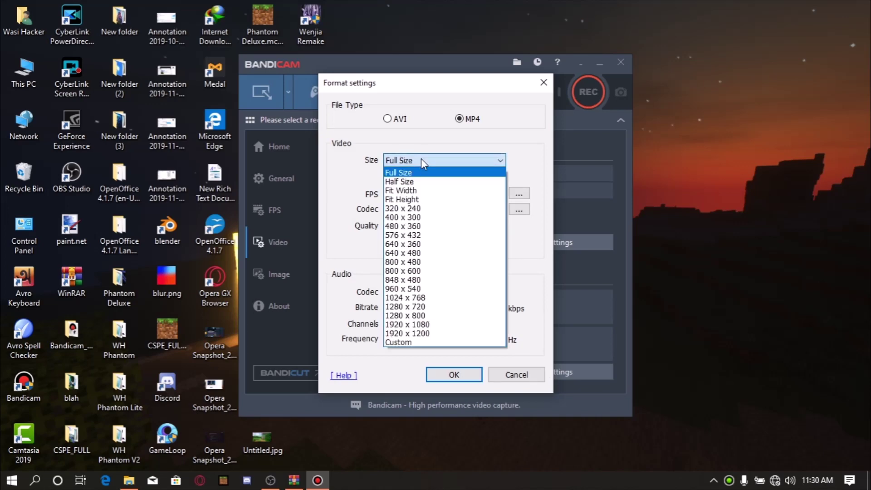
{"action": "left_click", "coordinate": [417, 172]}
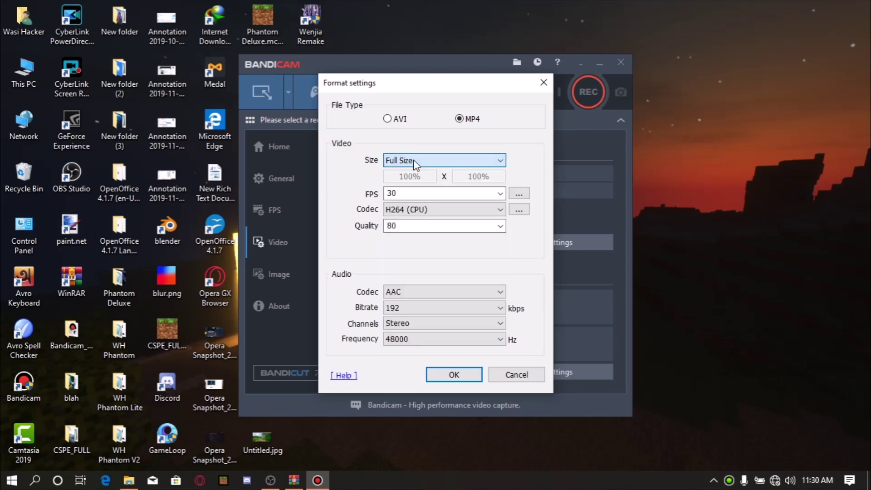
{"action": "left_click", "coordinate": [499, 291]}
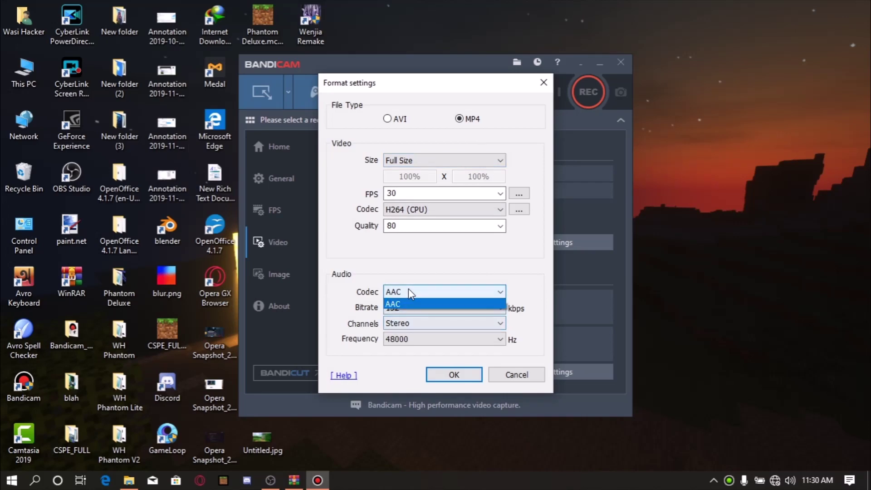
{"action": "left_click", "coordinate": [497, 303]}
{"action": "left_click", "coordinate": [544, 82]}
{"action": "left_click", "coordinate": [291, 178]}
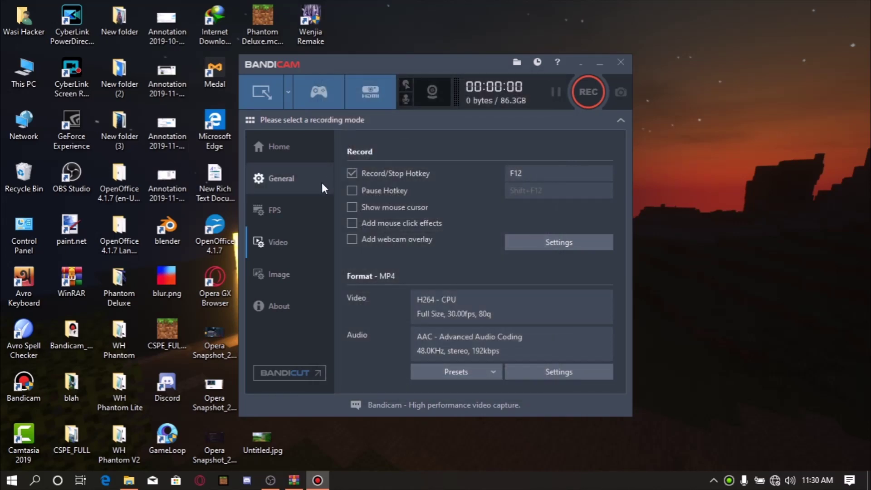
- Keep the FPS overlay enabled in the top-left position, then go back to Home via General
{"action": "left_click", "coordinate": [297, 210]}
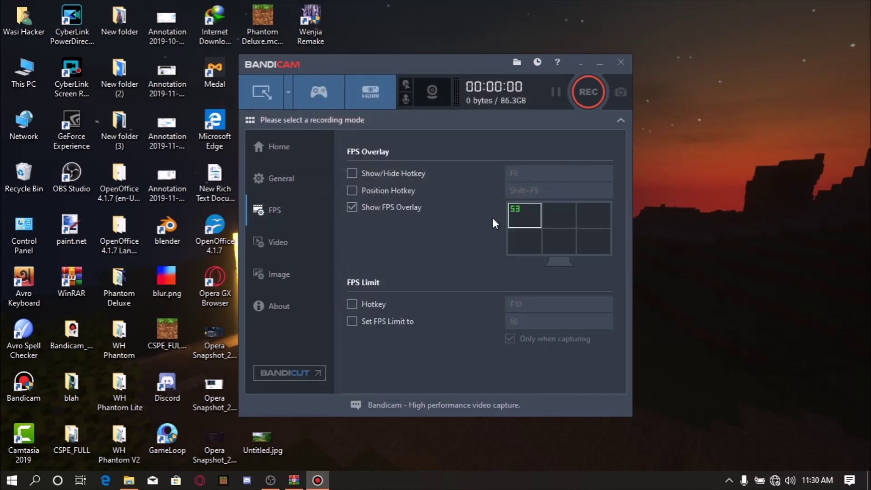
{"action": "left_click", "coordinate": [359, 209]}
{"action": "left_click", "coordinate": [358, 209]}
{"action": "left_click", "coordinate": [358, 210]}
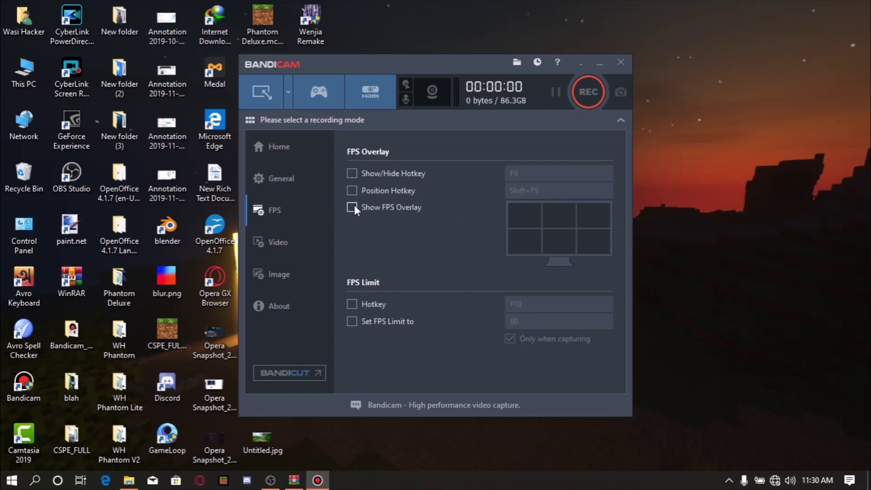
{"action": "left_click", "coordinate": [352, 210]}
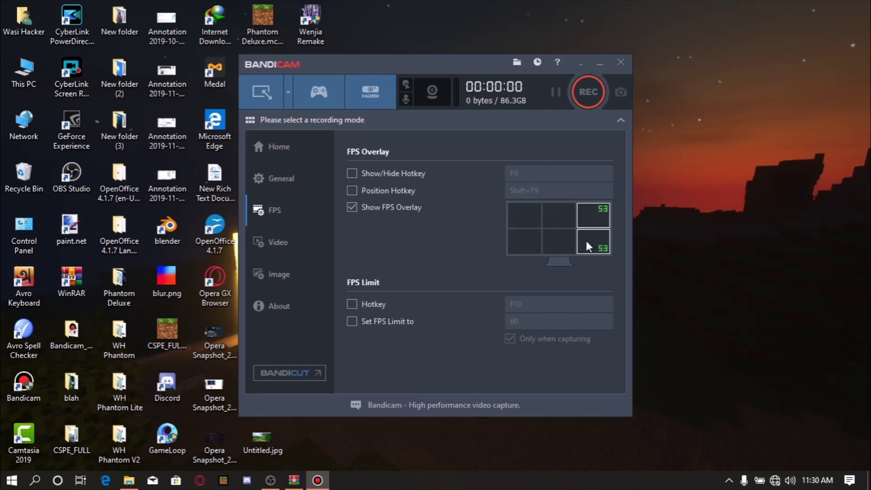
{"action": "left_click", "coordinate": [559, 241]}
{"action": "left_click", "coordinate": [524, 215]}
{"action": "left_click", "coordinate": [282, 178]}
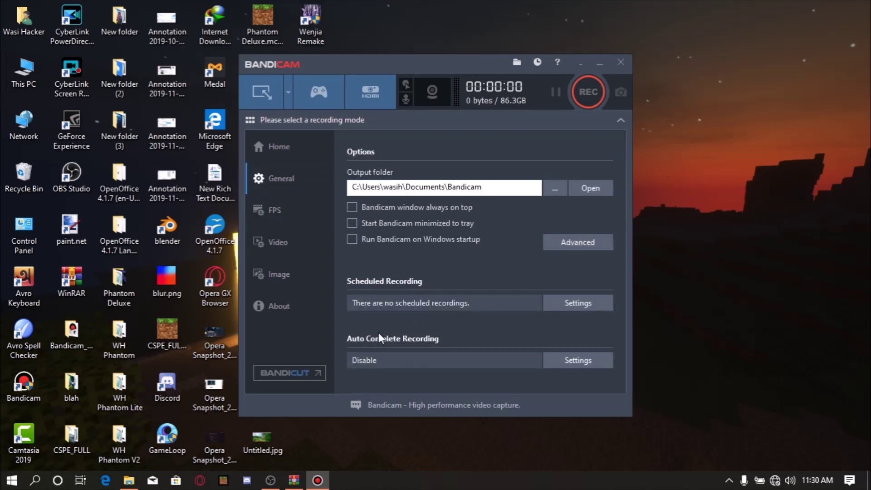
{"action": "left_click", "coordinate": [275, 148]}
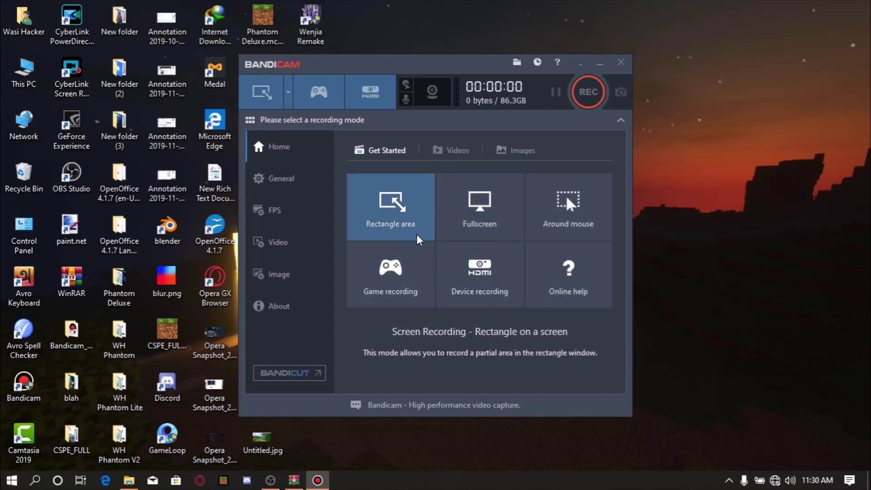
- Browse the recorded Videos and Images lists, then return to the recording mode overview
{"action": "left_click", "coordinate": [452, 150]}
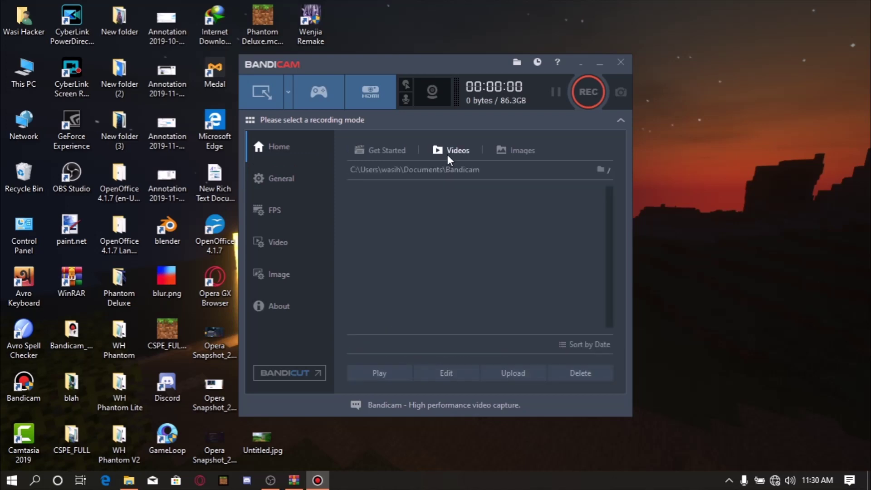
{"action": "left_click", "coordinate": [519, 152]}
{"action": "left_click", "coordinate": [387, 150]}
- Choose the screen-rectangle recording mode, close Bandicam, and bring back the screen recorder
{"action": "left_click", "coordinate": [319, 91]}
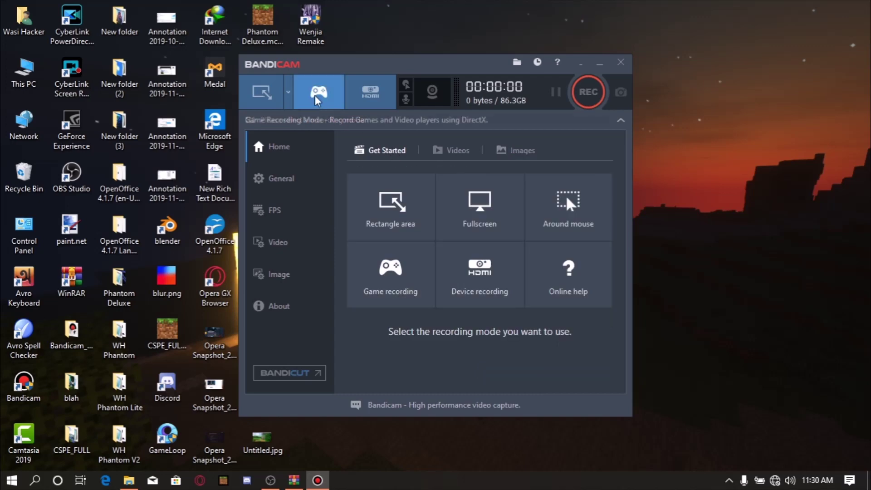
{"action": "left_click", "coordinate": [289, 99]}
{"action": "left_click", "coordinate": [289, 96]}
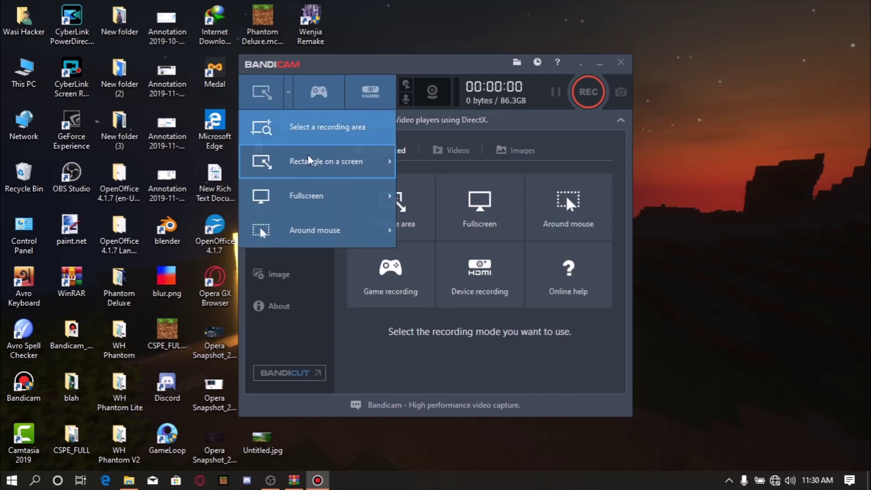
{"action": "mouse_move", "coordinate": [320, 168]}
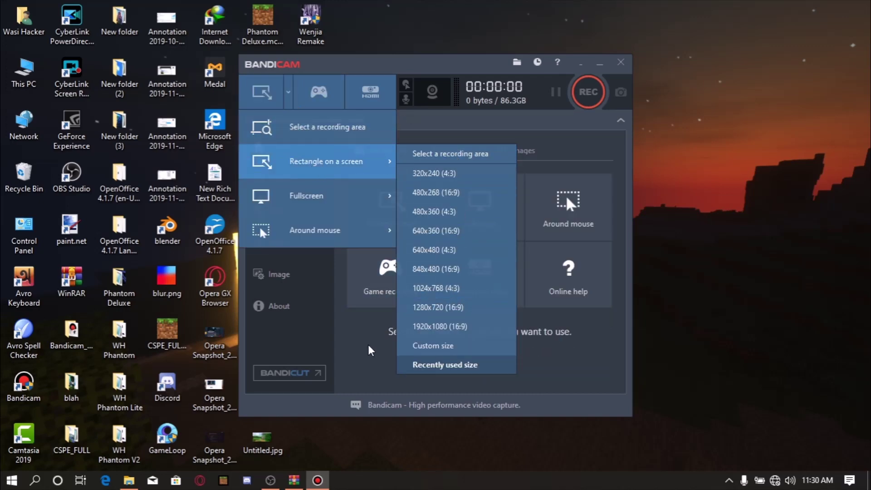
{"action": "left_click", "coordinate": [542, 200]}
{"action": "left_click", "coordinate": [620, 63]}
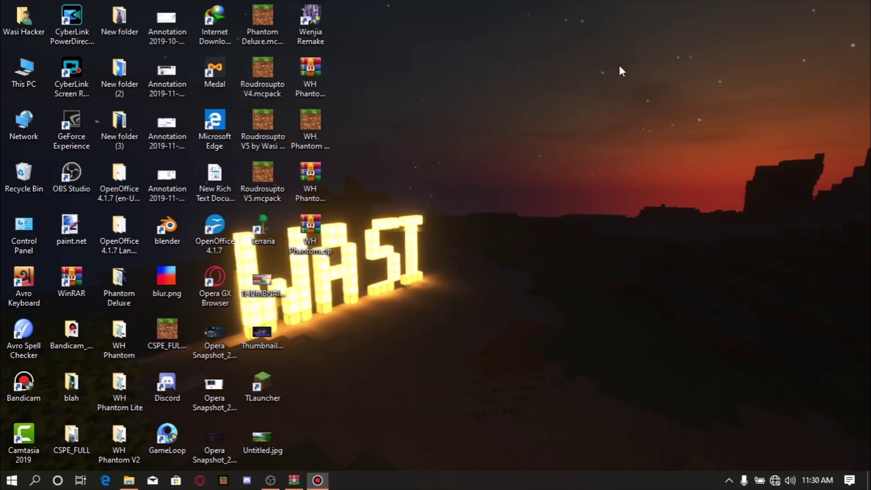
{"action": "left_click", "coordinate": [271, 479]}
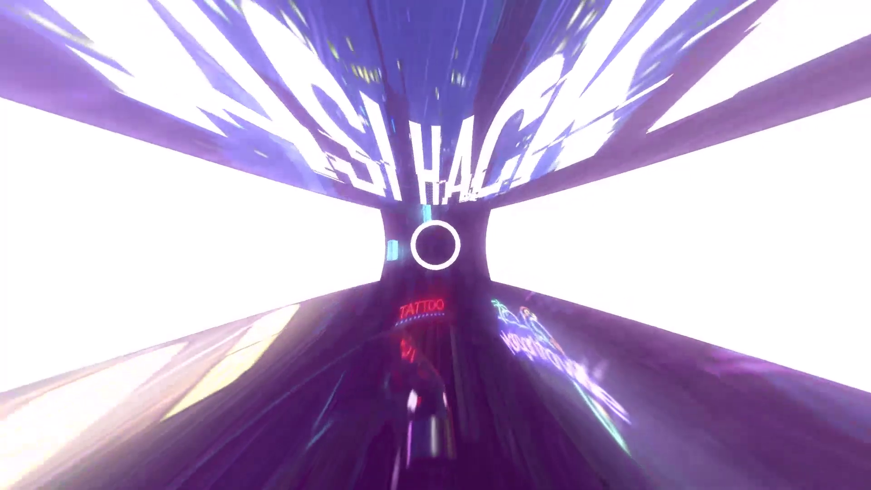